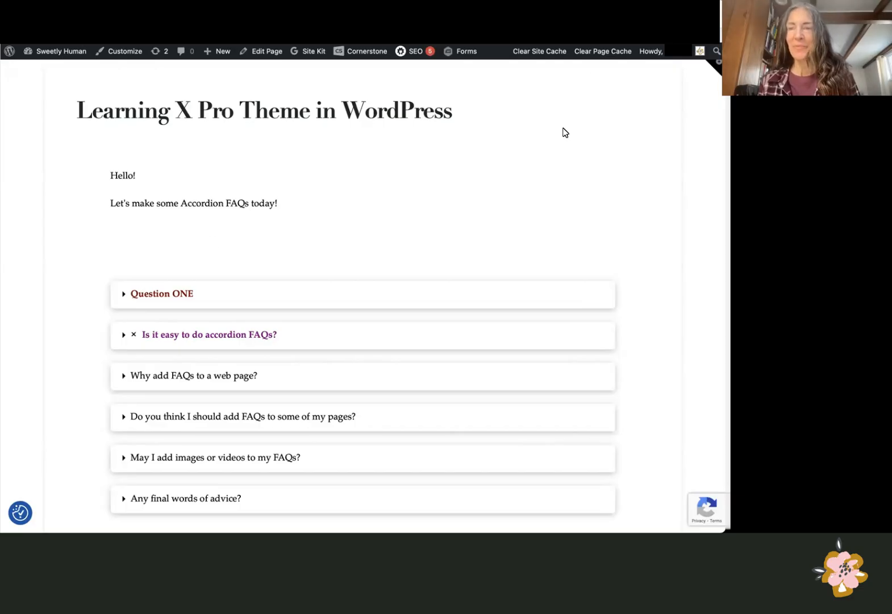
Step: Examine the published page's accordion FAQs, expanding and collapsing "Is it easy to do accordion FAQs?" and "Any final words of advice?"
{"action": "scroll", "coordinate": [414, 171], "scroll_direction": "down", "scroll_amount": 2}
{"action": "scroll", "coordinate": [415, 171], "scroll_direction": "down", "scroll_amount": 3}
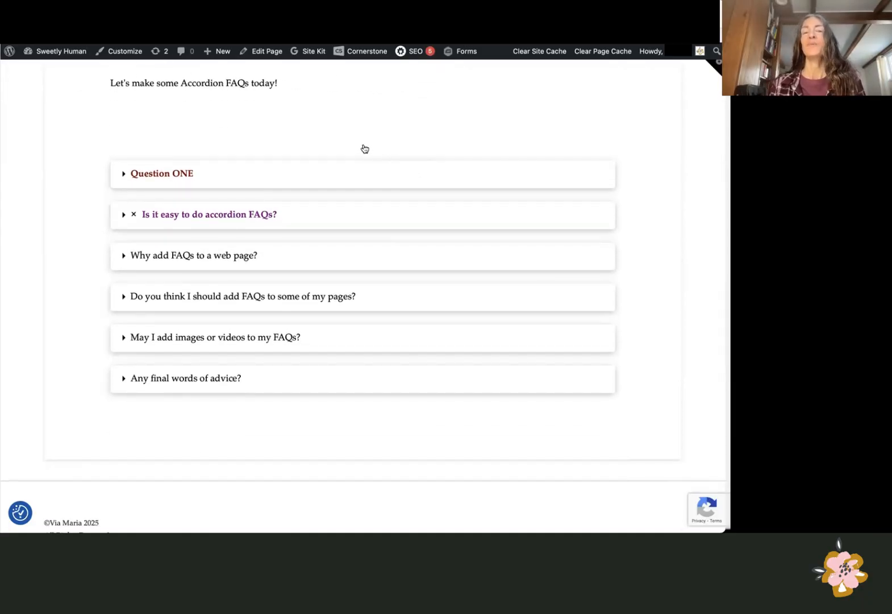
{"action": "scroll", "coordinate": [263, 127], "scroll_direction": "up", "scroll_amount": 1}
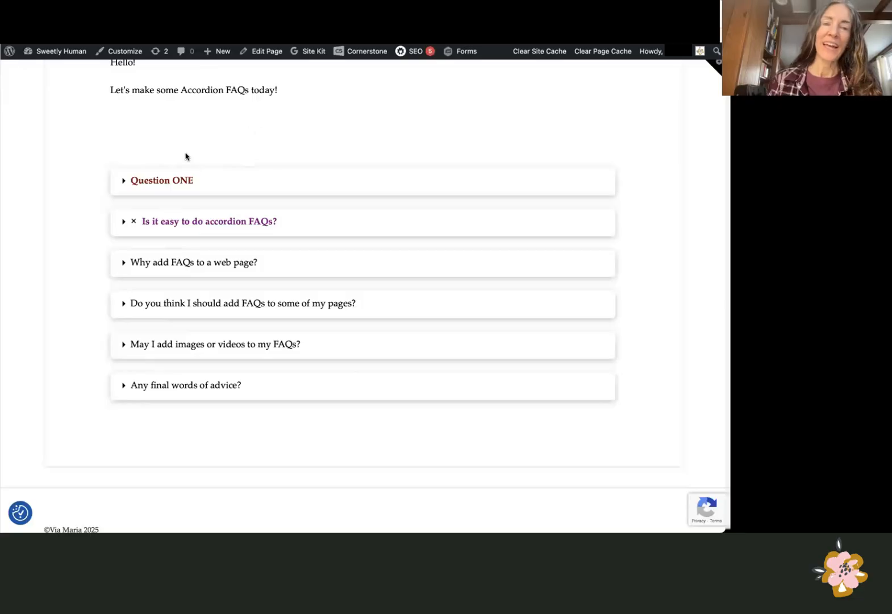
{"action": "left_click", "coordinate": [221, 224]}
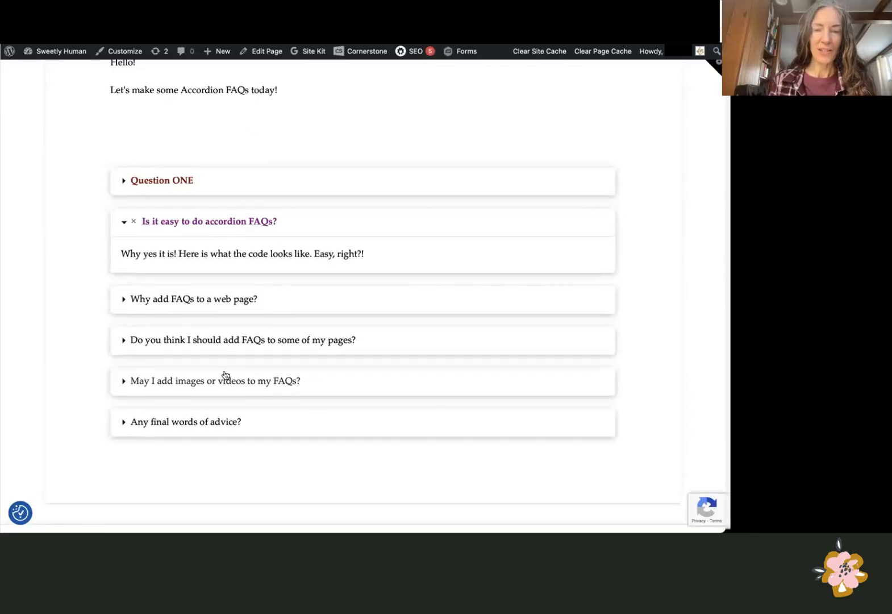
{"action": "left_click", "coordinate": [210, 424]}
{"action": "scroll", "coordinate": [208, 406], "scroll_direction": "down", "scroll_amount": 1}
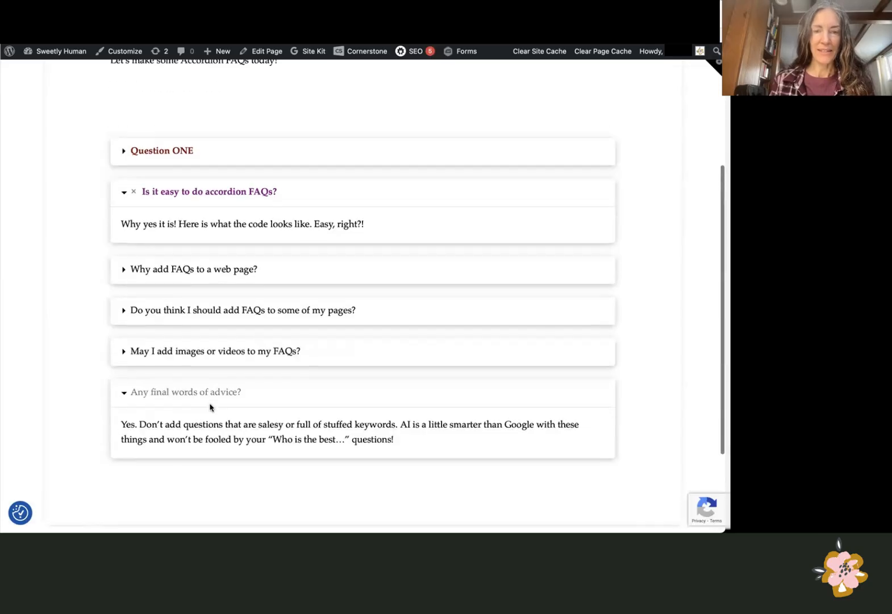
{"action": "left_click", "coordinate": [206, 404]}
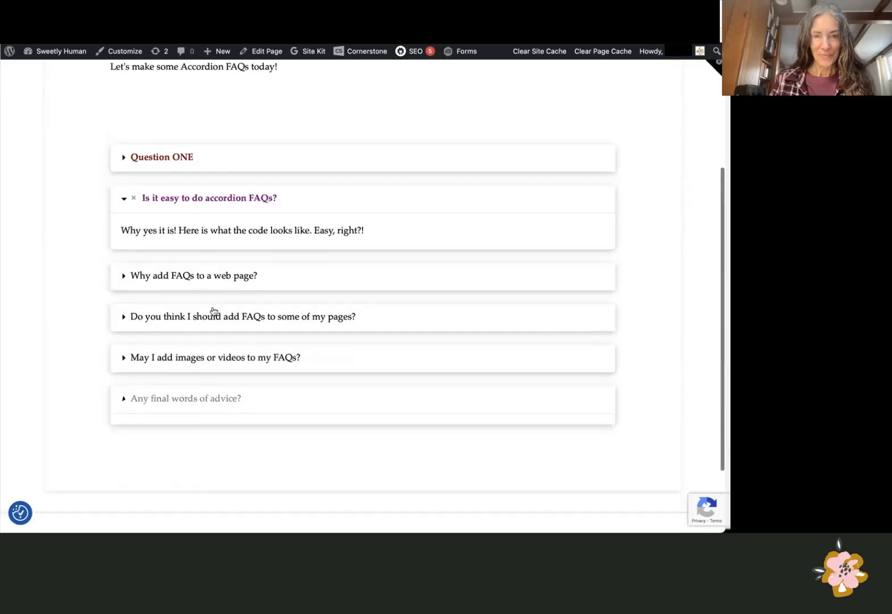
{"action": "left_click", "coordinate": [221, 202]}
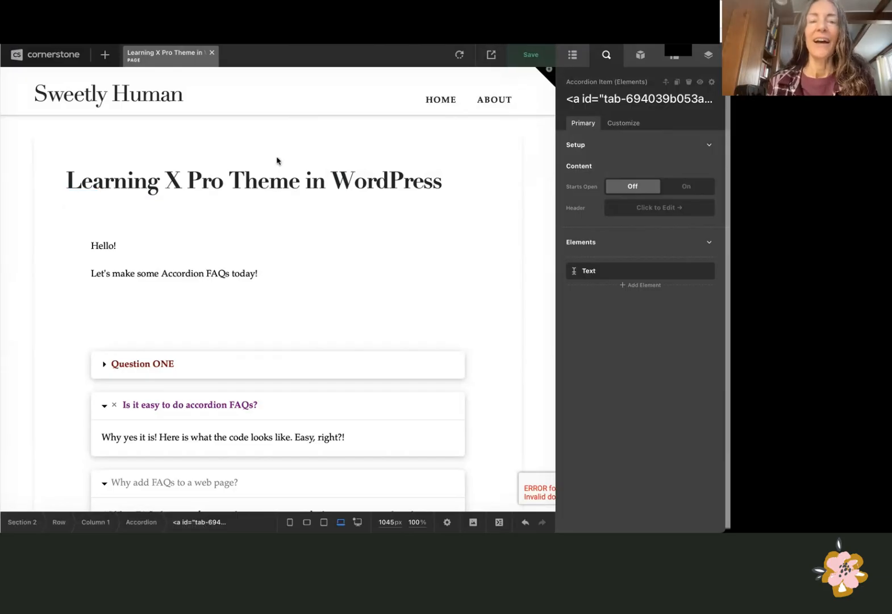
Step: Review the FAQ page in the Cornerstone editor, then show the page outline with Section 1 and Section 2 collapsed
{"action": "left_click", "coordinate": [155, 267]}
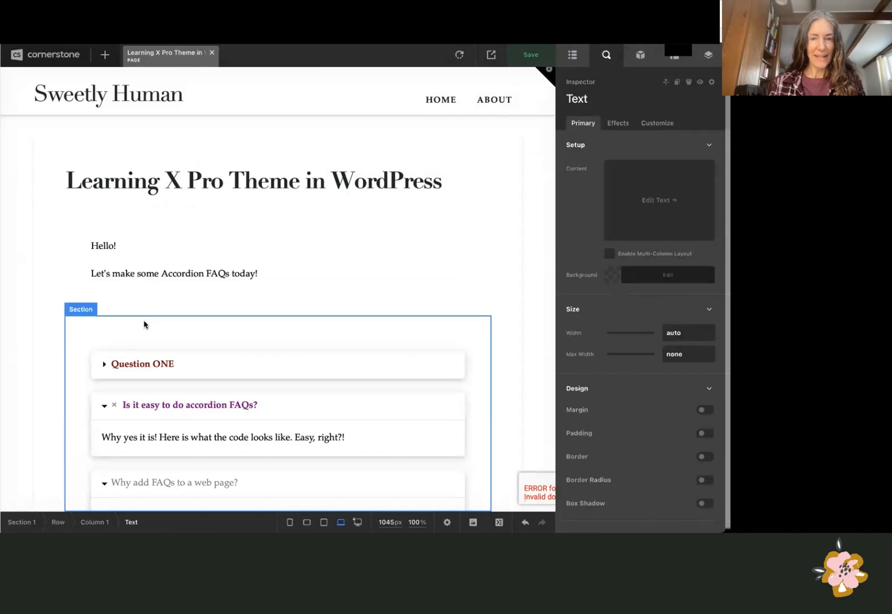
{"action": "scroll", "coordinate": [144, 323], "scroll_direction": "down", "scroll_amount": 5}
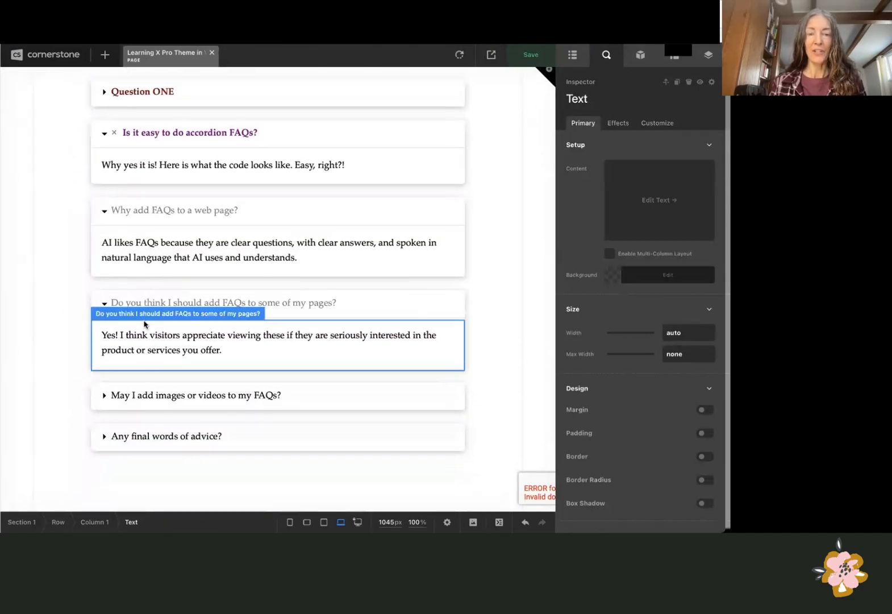
{"action": "scroll", "coordinate": [144, 324], "scroll_direction": "down", "scroll_amount": 3}
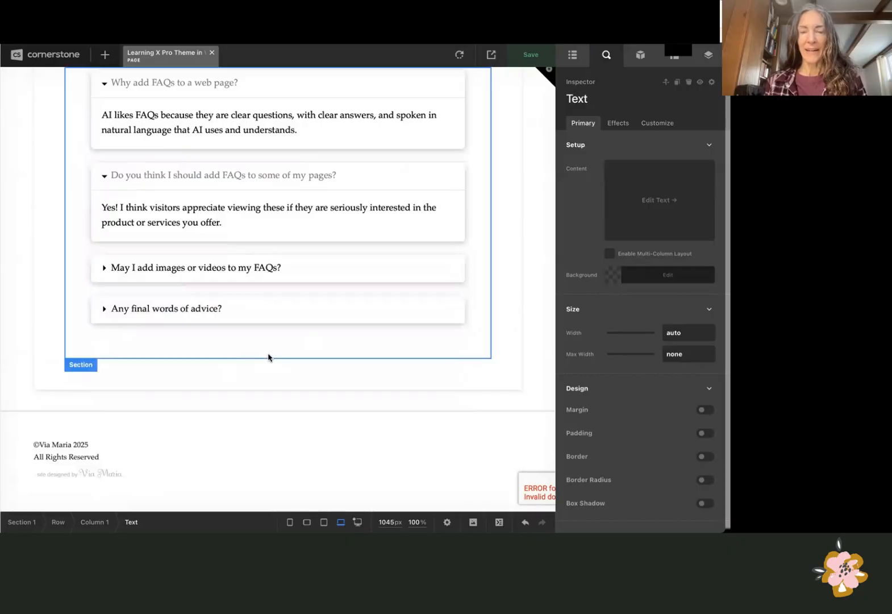
{"action": "scroll", "coordinate": [371, 327], "scroll_direction": "up", "scroll_amount": 1}
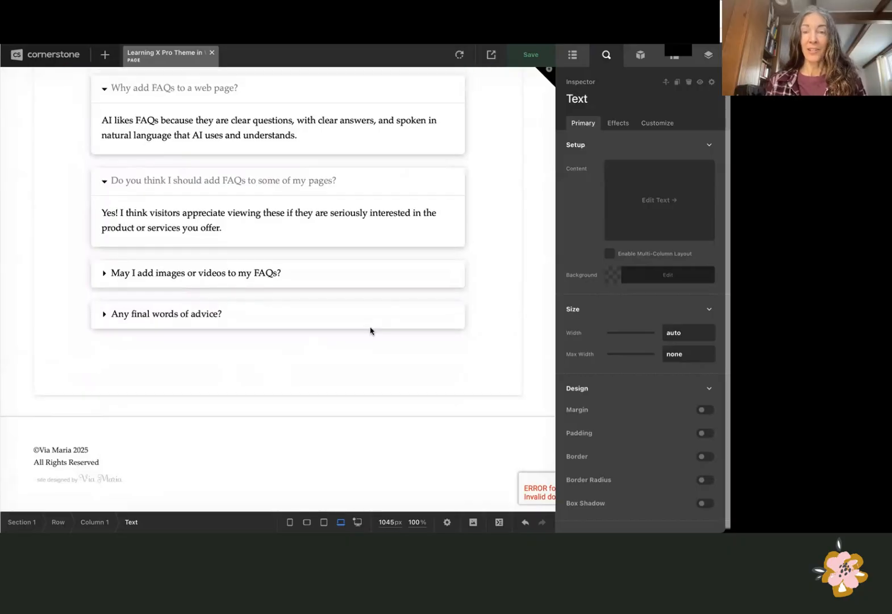
{"action": "left_click", "coordinate": [574, 55]}
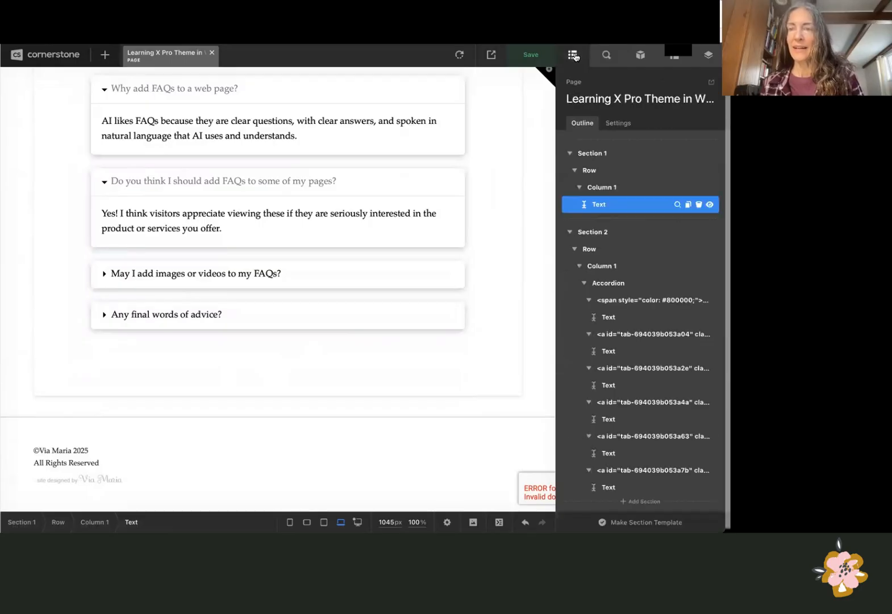
{"action": "left_click", "coordinate": [569, 232]}
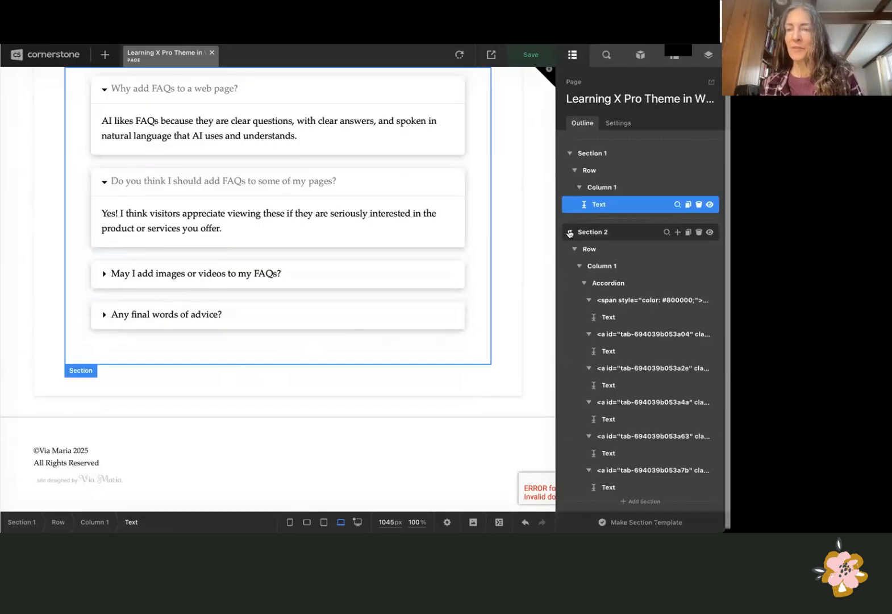
{"action": "left_click", "coordinate": [570, 154]}
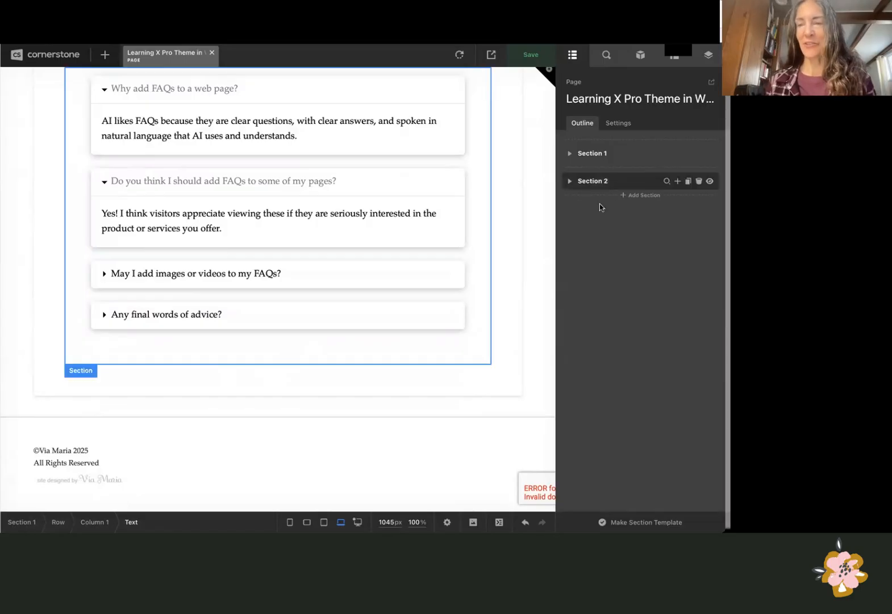
Step: Add a new section below Section 2 and give it a row with a single full-width column
{"action": "left_click", "coordinate": [646, 196]}
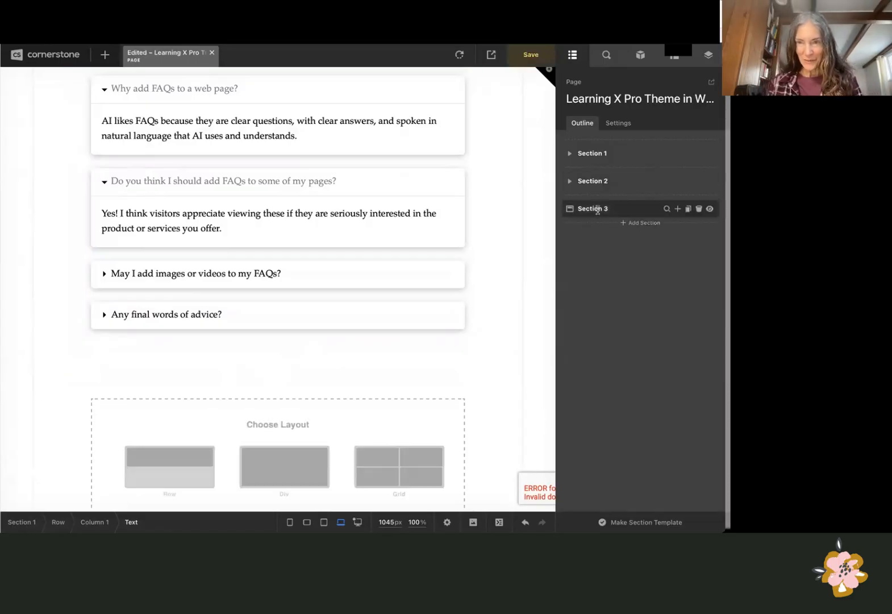
{"action": "scroll", "coordinate": [338, 248], "scroll_direction": "down", "scroll_amount": 3}
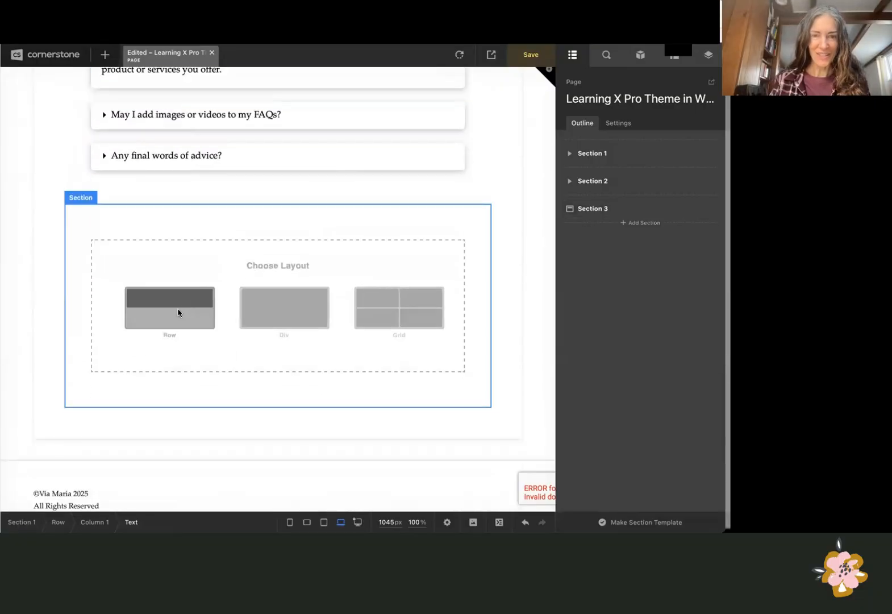
{"action": "left_click", "coordinate": [185, 309]}
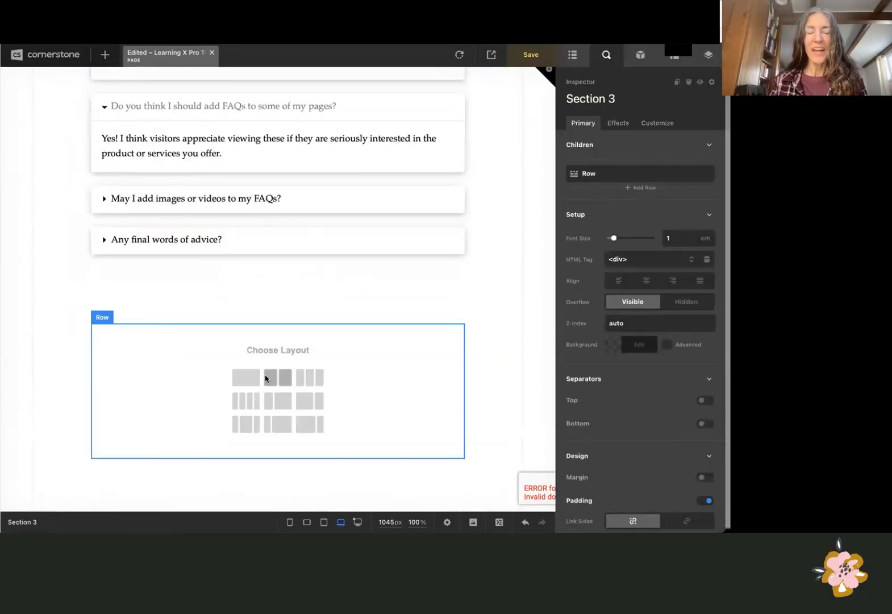
{"action": "left_click", "coordinate": [246, 376]}
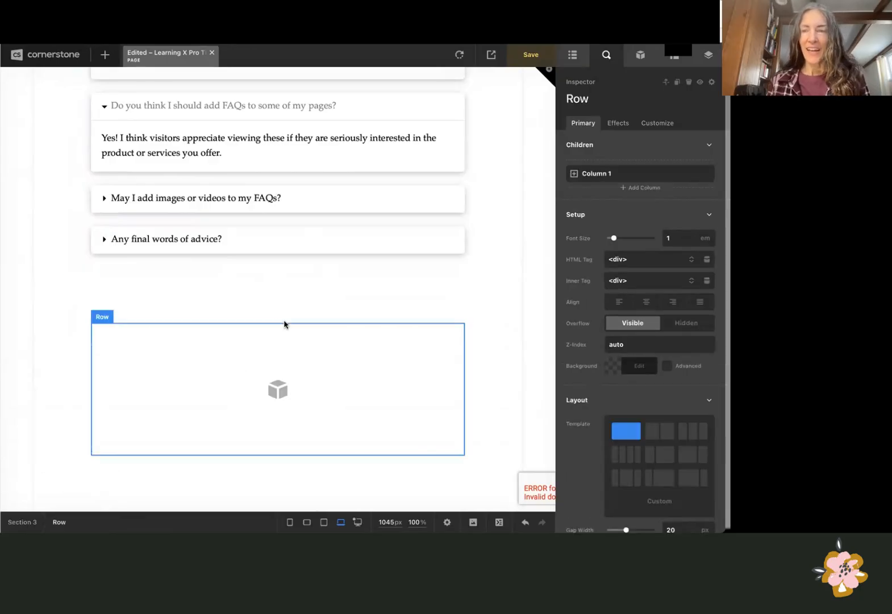
Step: Find the Accordion element and add it to the empty column of the new section
{"action": "left_click", "coordinate": [285, 368]}
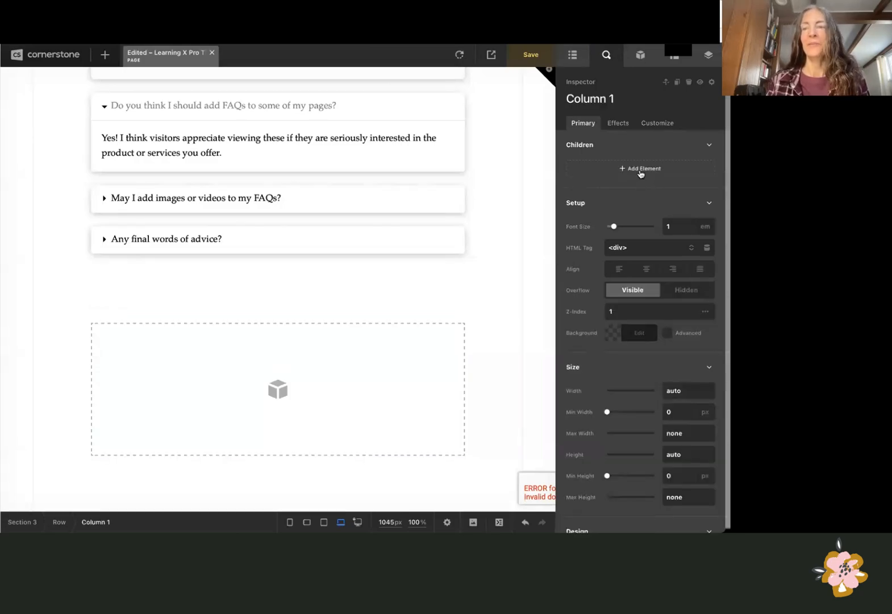
{"action": "left_click", "coordinate": [640, 170]}
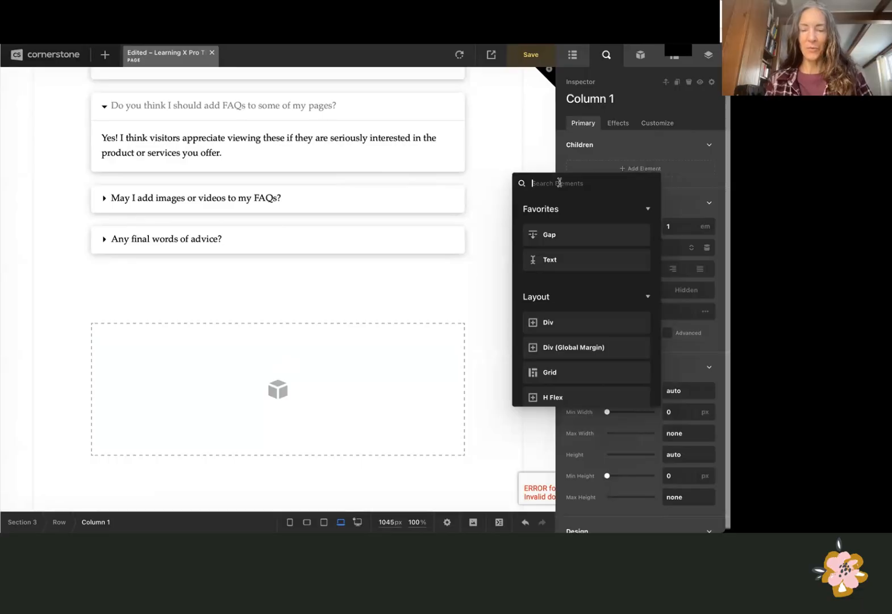
{"action": "type", "text": "acc"}
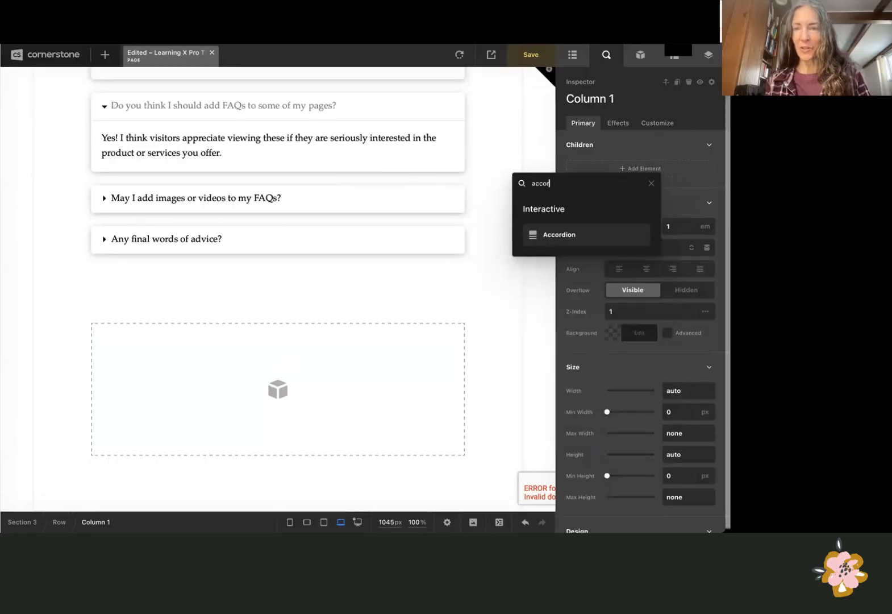
{"action": "type", "text": "or"}
{"action": "key", "text": "Return"}
{"action": "left_click", "coordinate": [566, 237]}
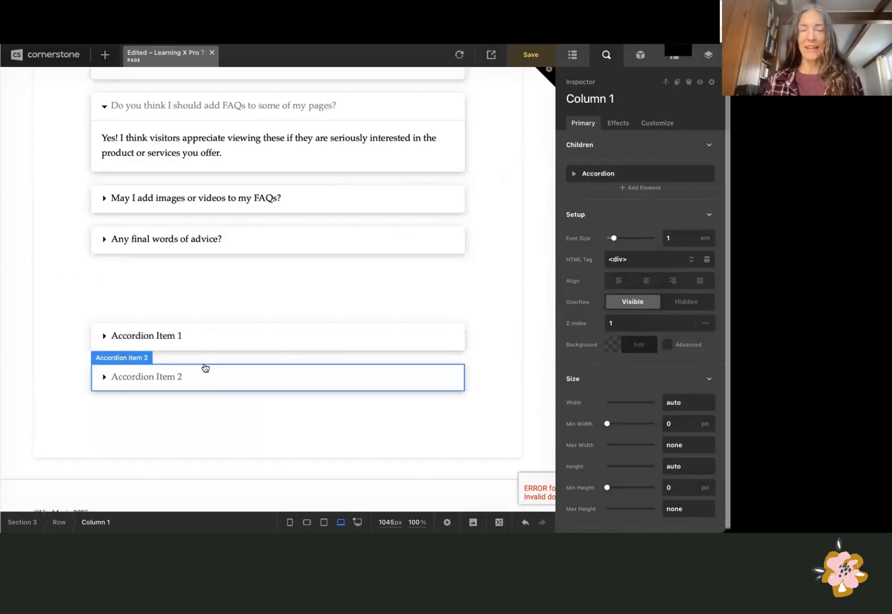
Step: Replace the header text of Accordion Item 1 with "This is our question!"
{"action": "left_click", "coordinate": [219, 340]}
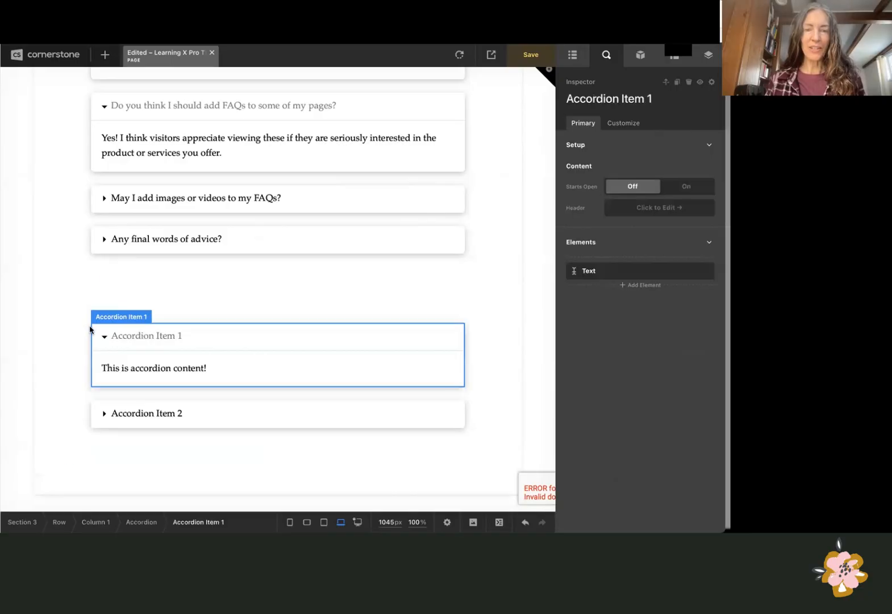
{"action": "left_click", "coordinate": [147, 339]}
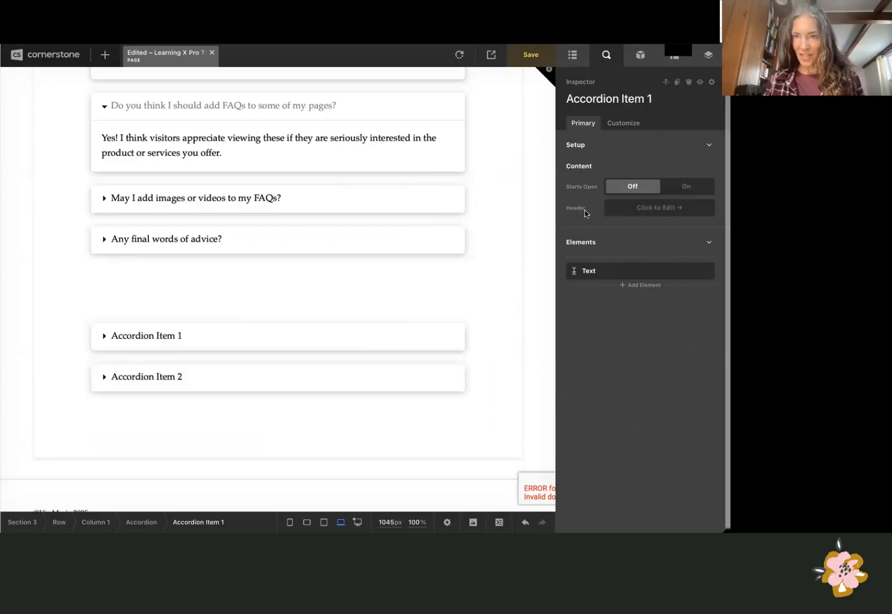
{"action": "left_click", "coordinate": [645, 210]}
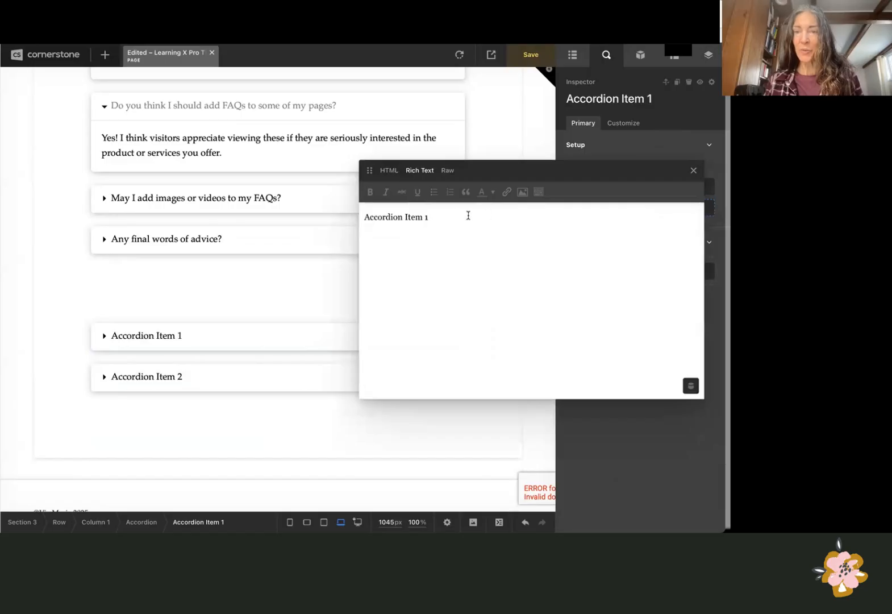
{"action": "left_click_drag", "start_coordinate": [451, 217], "coordinate": [327, 207]}
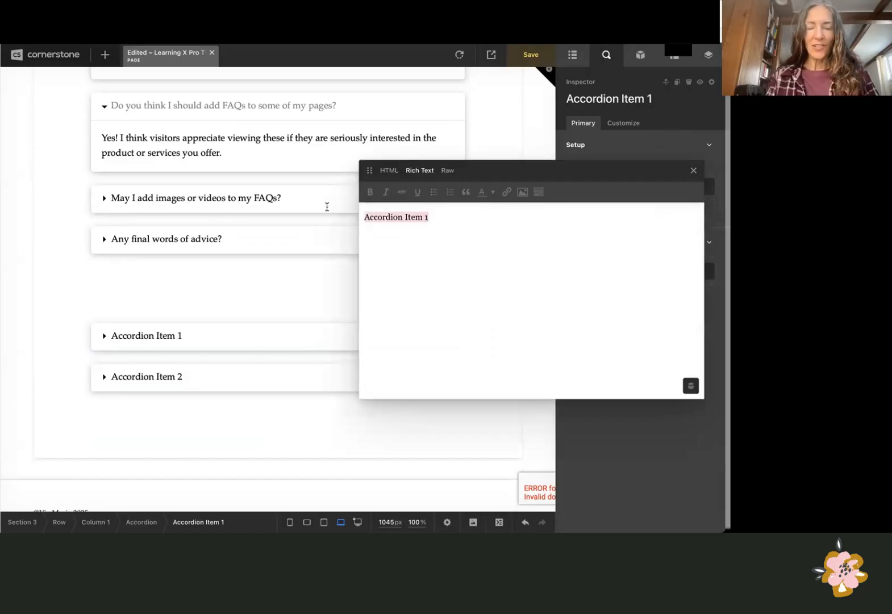
{"action": "type", "text": "This is our q"}
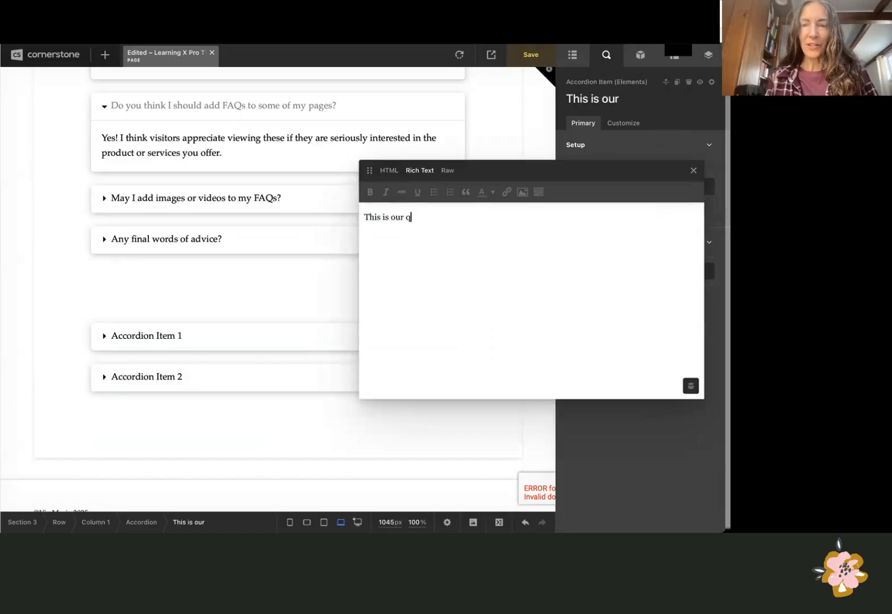
{"action": "type", "text": "uestion"}
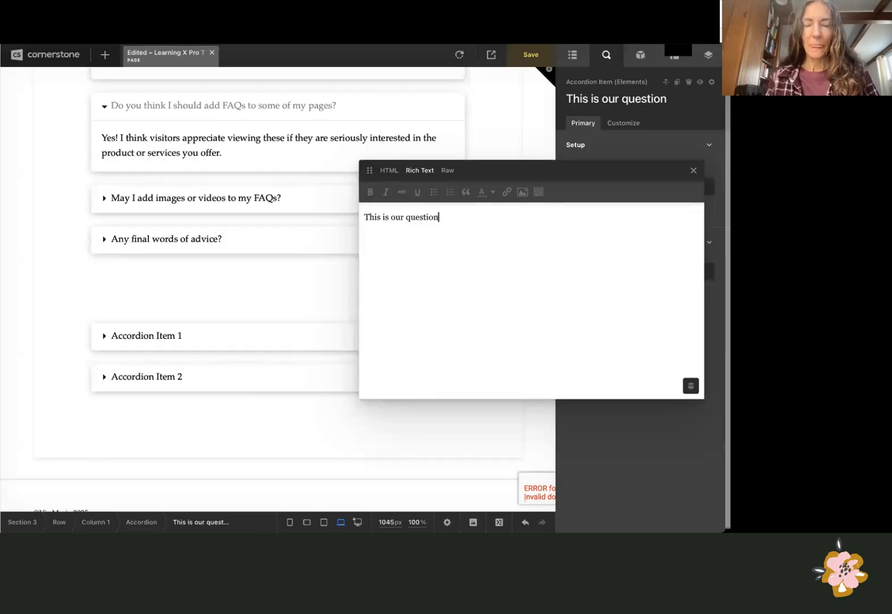
{"action": "type", "text": "!"}
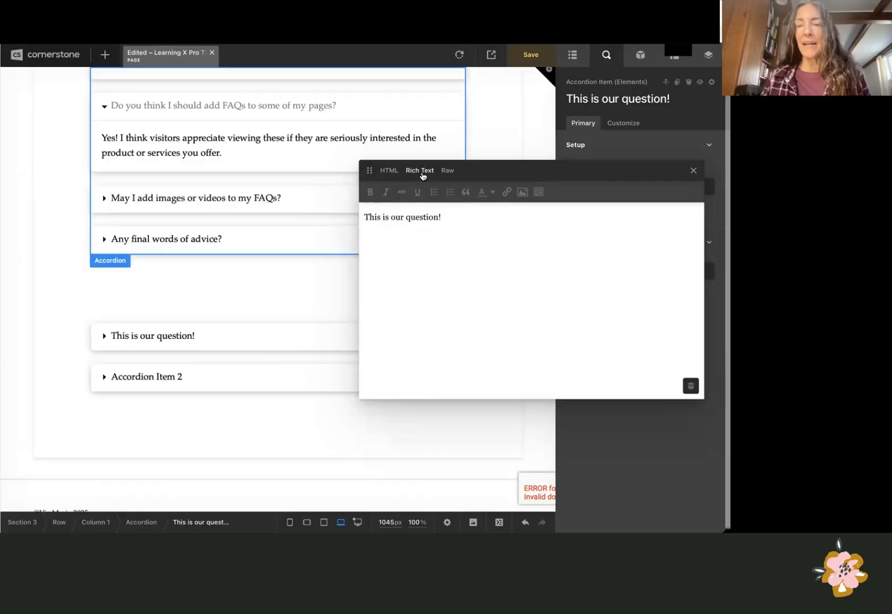
Step: Make the header "This is our question!" bold and blue, and close the text editor
{"action": "left_click_drag", "start_coordinate": [461, 219], "coordinate": [346, 213]}
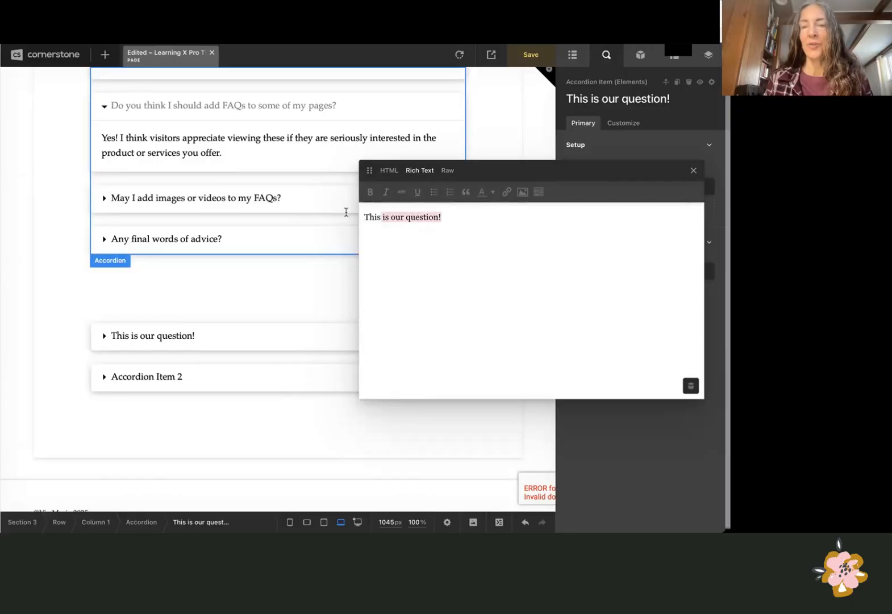
{"action": "left_click", "coordinate": [370, 193]}
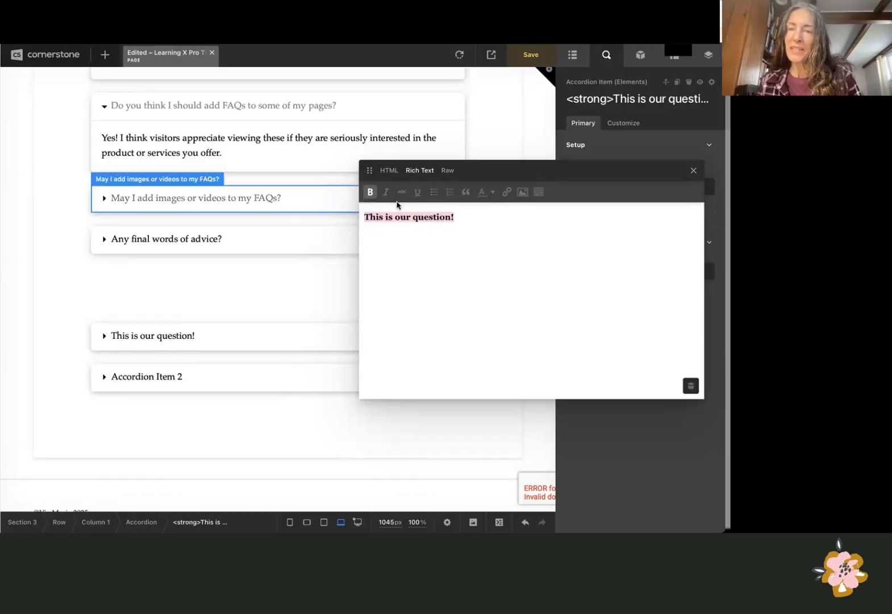
{"action": "left_click", "coordinate": [494, 192]}
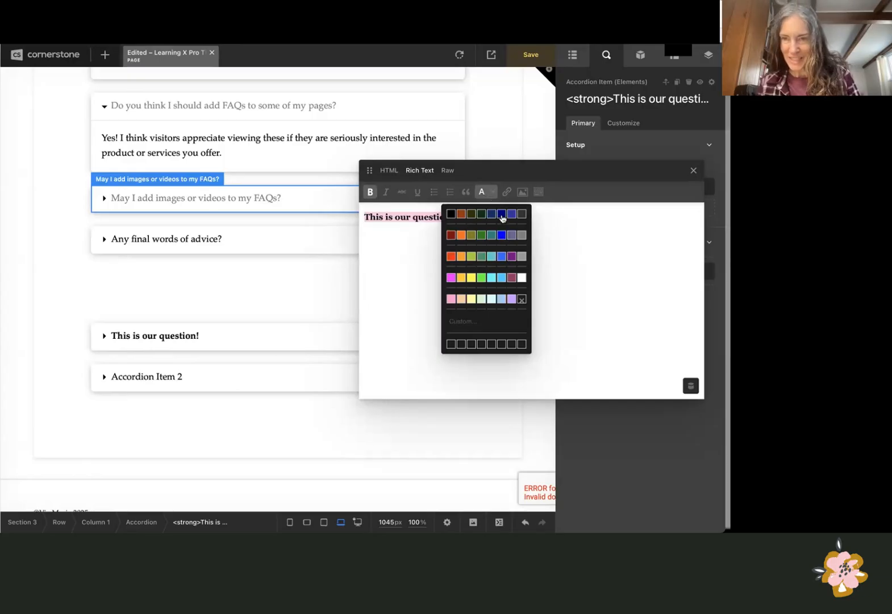
{"action": "left_click", "coordinate": [503, 257]}
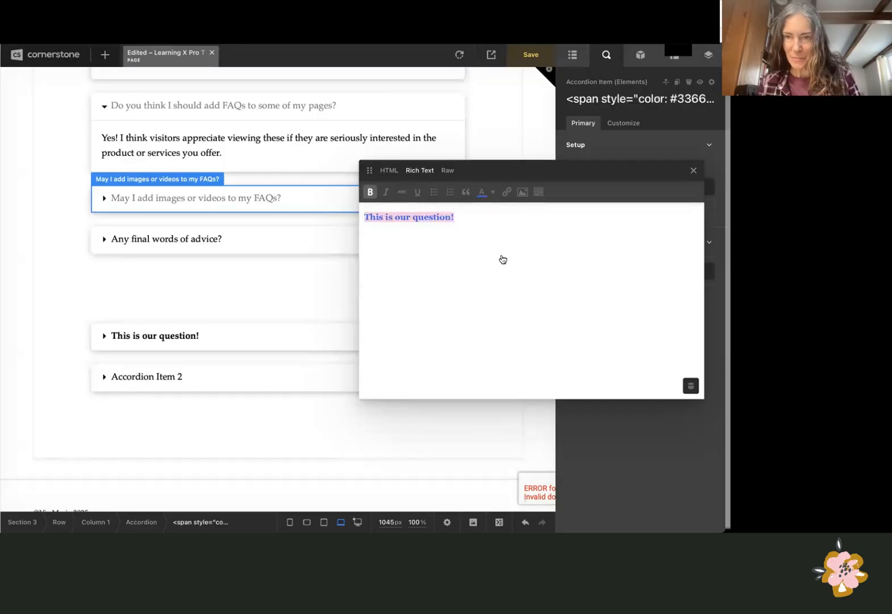
{"action": "left_click", "coordinate": [474, 220]}
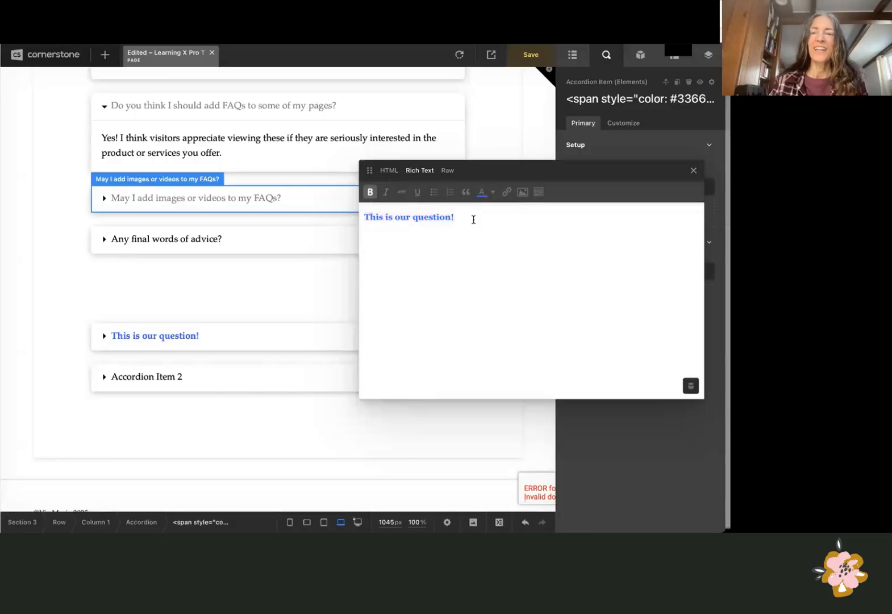
{"action": "left_click", "coordinate": [694, 171]}
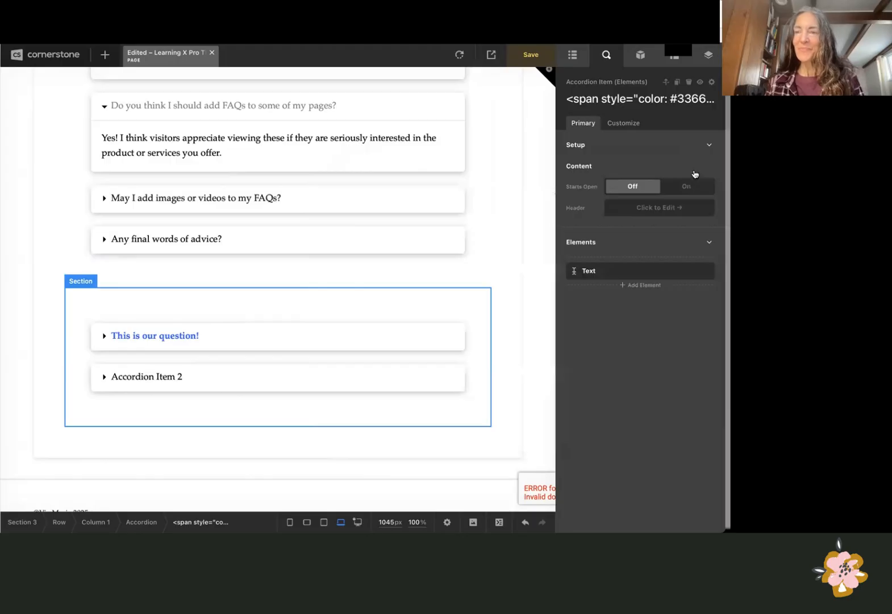
Step: Replace the content text under "This is our question!" with "This is the answer to our question!"
{"action": "left_click", "coordinate": [242, 340]}
{"action": "left_click", "coordinate": [176, 368]}
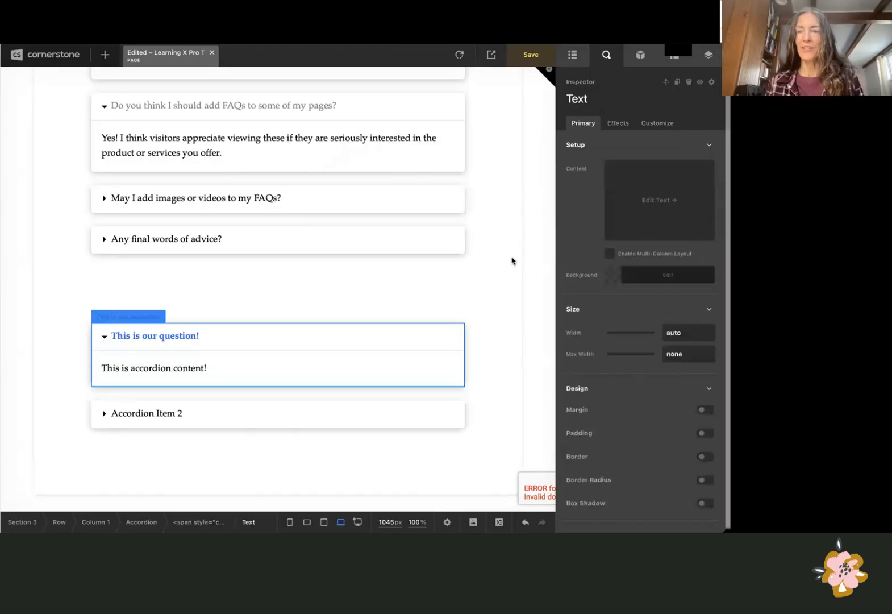
{"action": "left_click", "coordinate": [661, 204]}
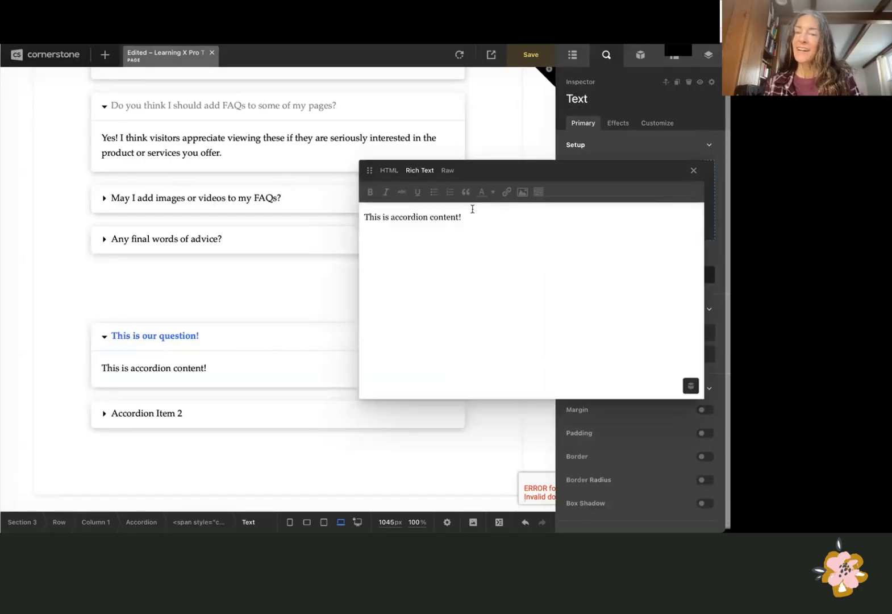
{"action": "triple_click", "coordinate": [405, 214]}
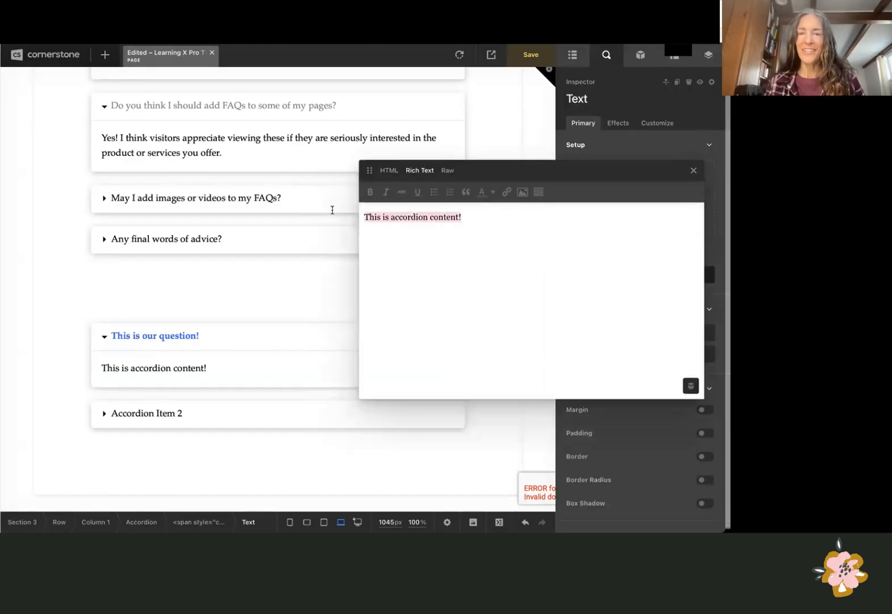
{"action": "type", "text": "This"}
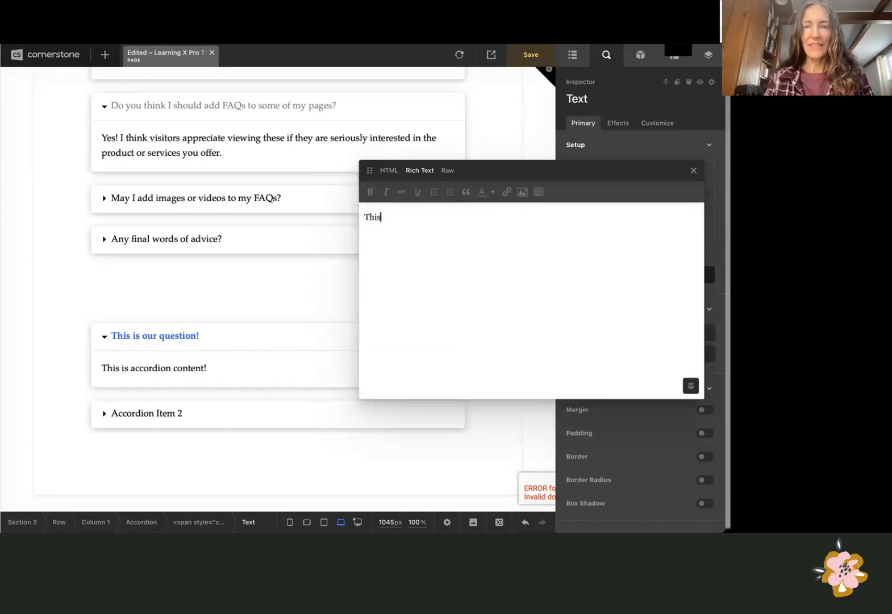
{"action": "type", "text": " is the answer to "}
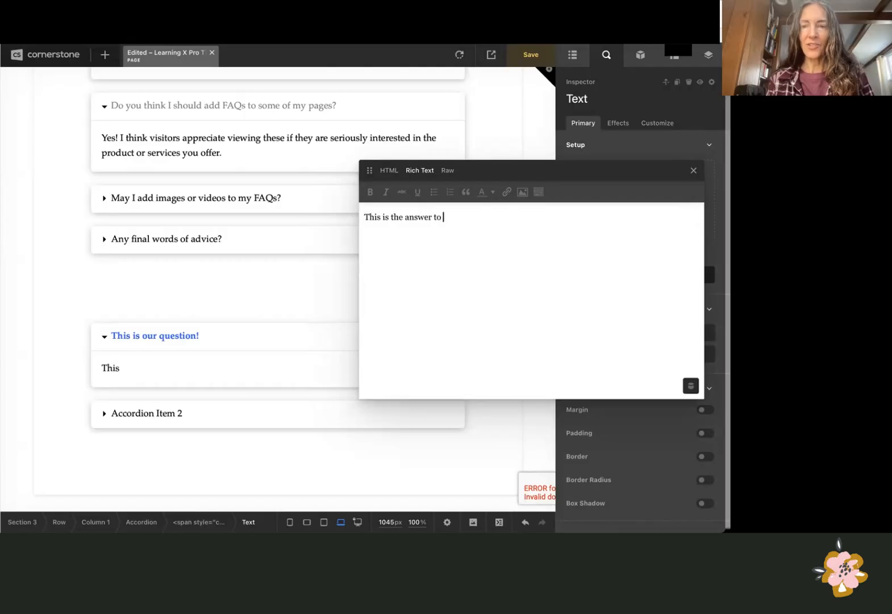
{"action": "type", "text": "our question!"}
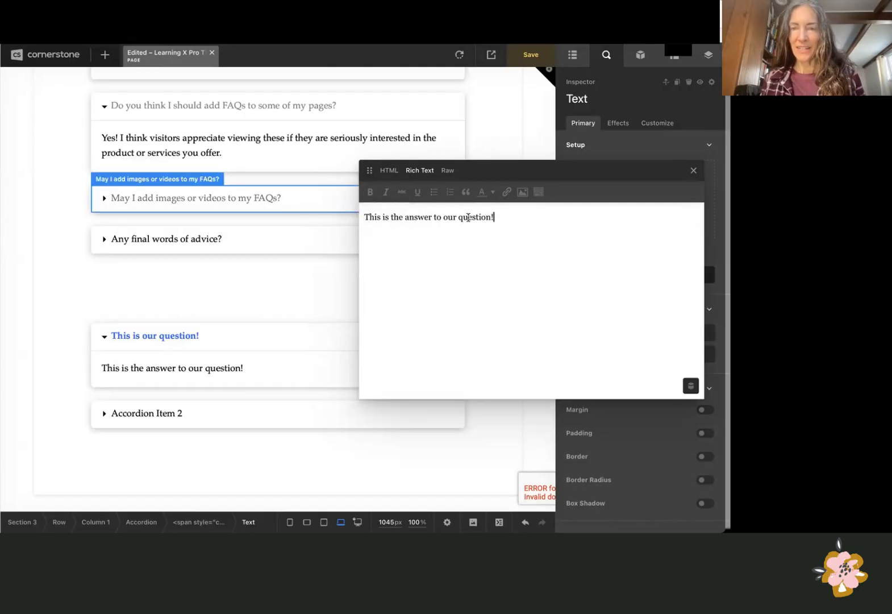
Step: Make the word "question" bold and "This is the answer" pink in the answer text, and close the text editor
{"action": "left_click_drag", "start_coordinate": [458, 218], "coordinate": [491, 217]}
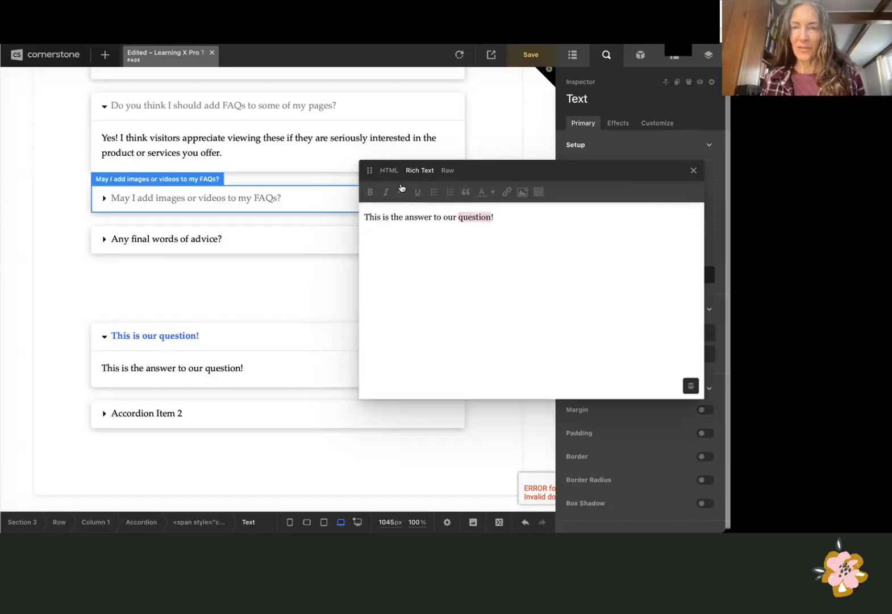
{"action": "left_click", "coordinate": [370, 192]}
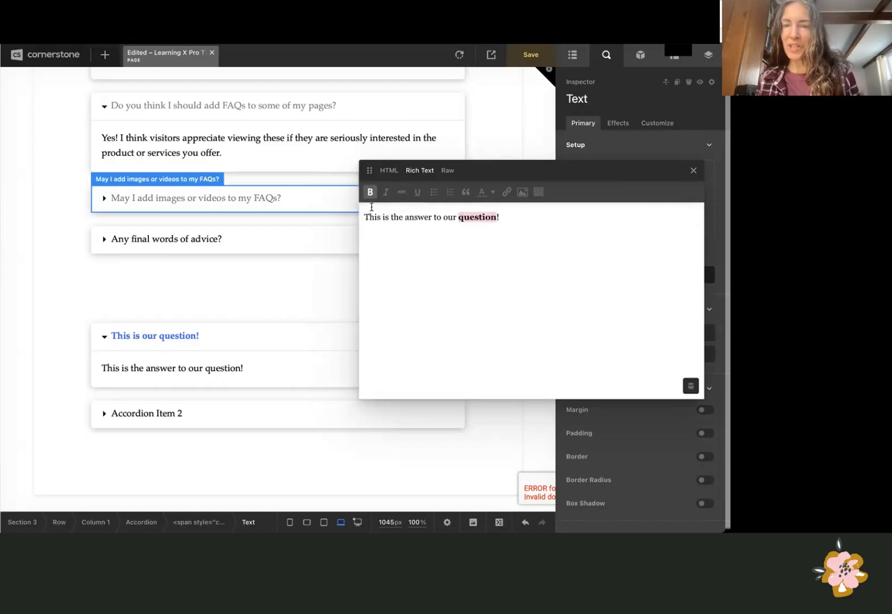
{"action": "right_click", "coordinate": [367, 217]}
{"action": "left_click", "coordinate": [390, 232]}
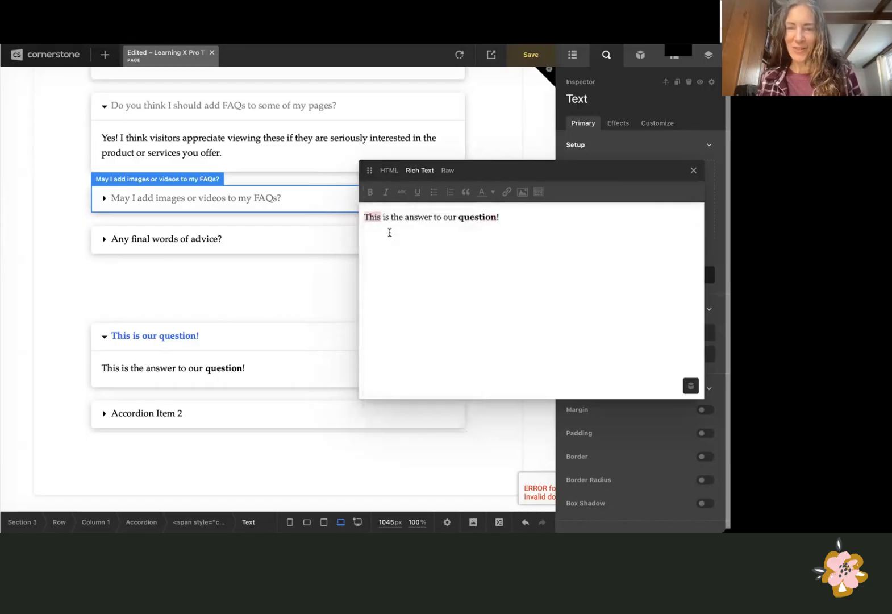
{"action": "left_click_drag", "start_coordinate": [364, 217], "coordinate": [433, 217]}
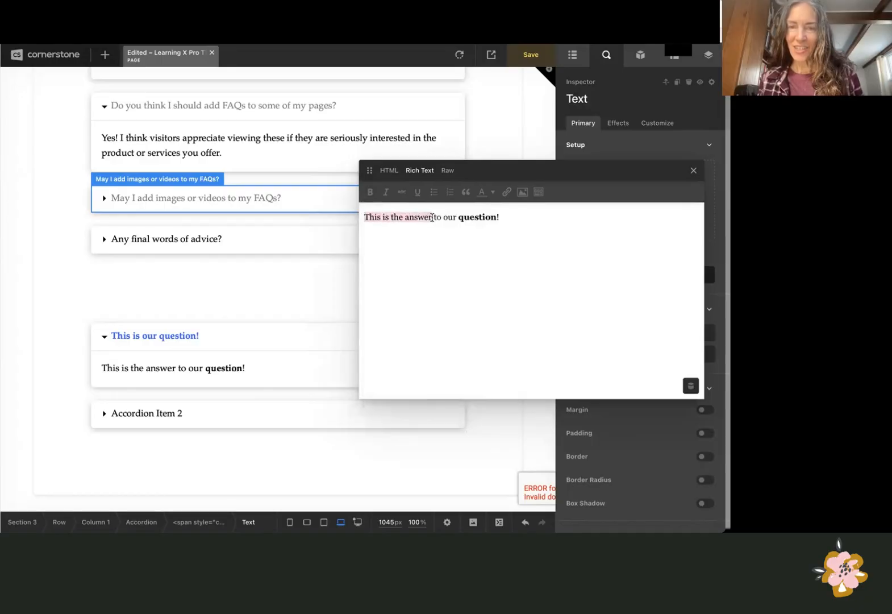
{"action": "left_click", "coordinate": [486, 192]}
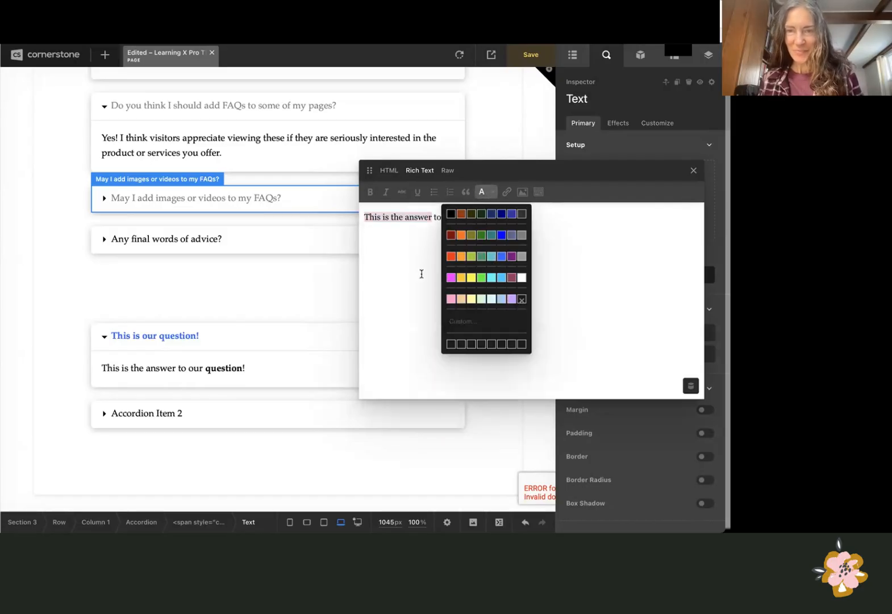
{"action": "left_click", "coordinate": [451, 277]}
{"action": "left_click", "coordinate": [573, 238]}
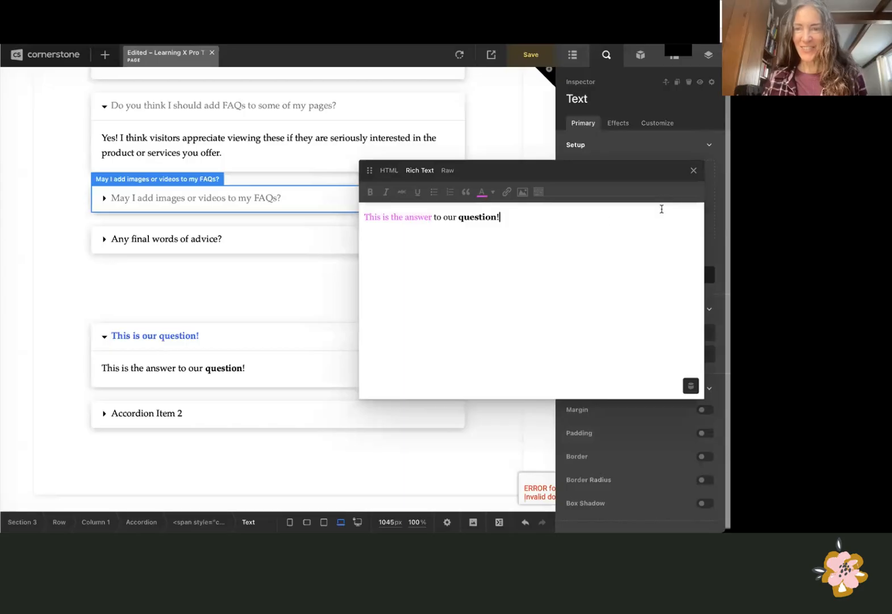
{"action": "left_click", "coordinate": [694, 173]}
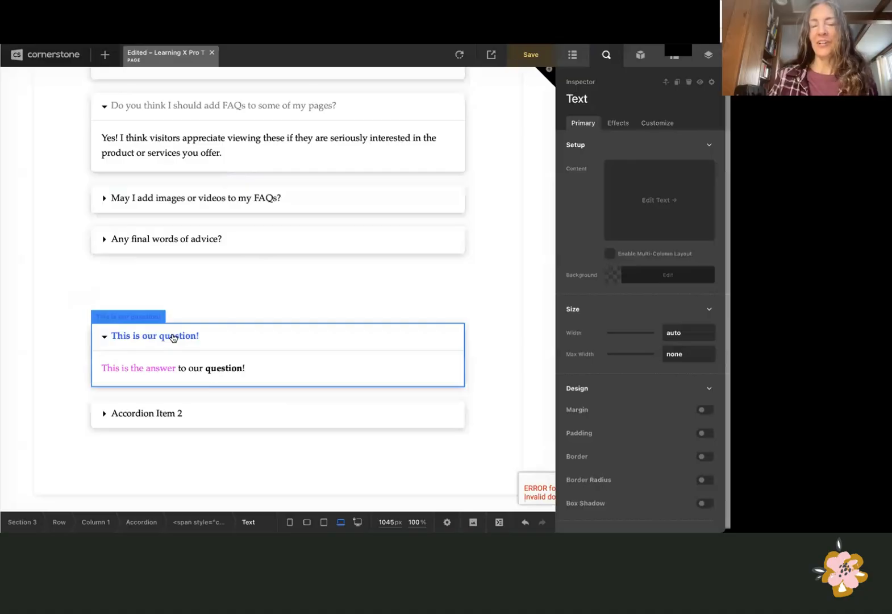
Step: Check how the first question collapses and expands, and look over the new accordion below the existing FAQs
{"action": "left_click", "coordinate": [106, 340]}
{"action": "left_click", "coordinate": [106, 340]}
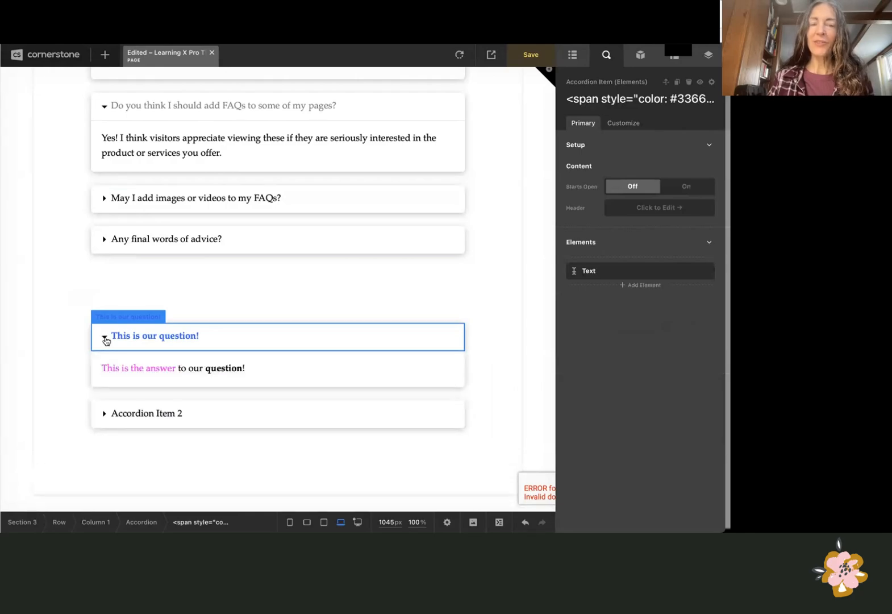
{"action": "scroll", "coordinate": [159, 309], "scroll_direction": "down", "scroll_amount": 2}
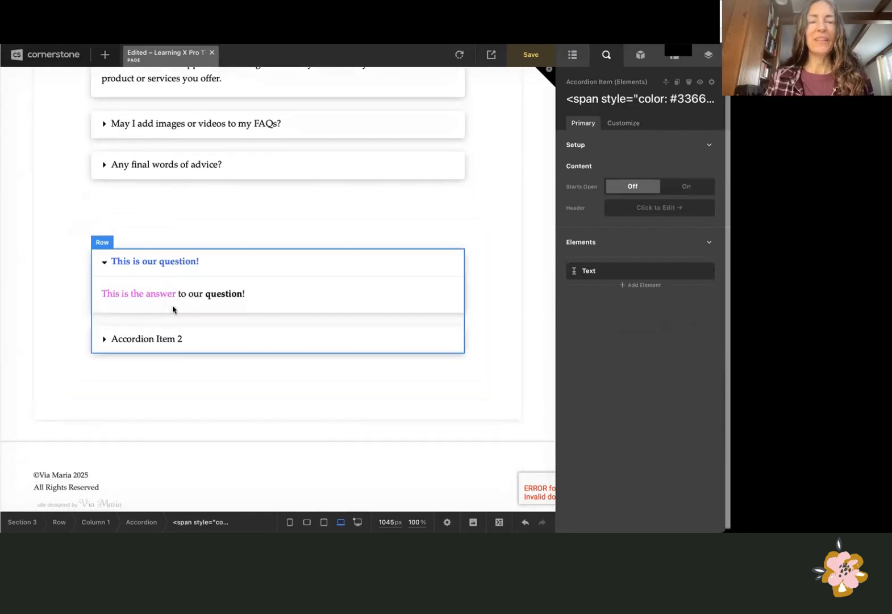
{"action": "scroll", "coordinate": [238, 226], "scroll_direction": "up", "scroll_amount": 2}
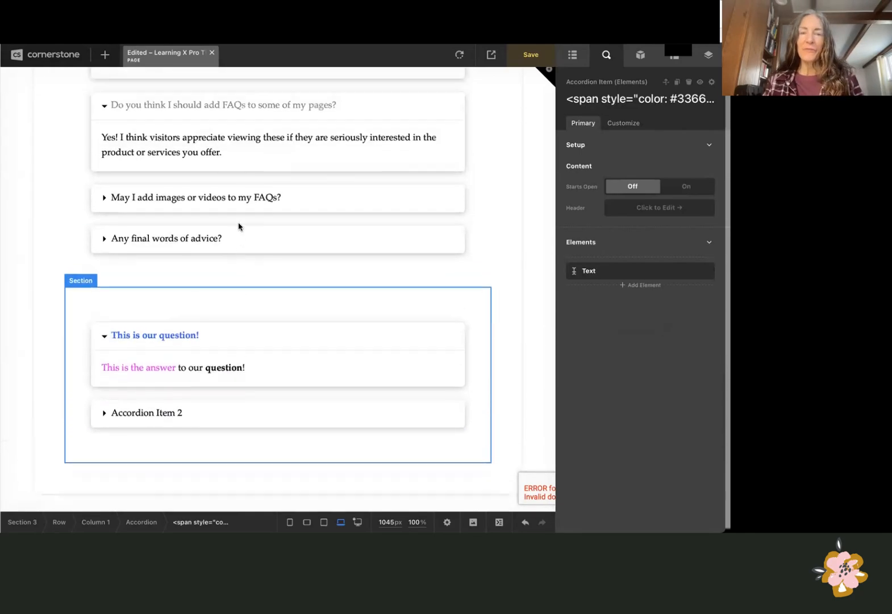
{"action": "scroll", "coordinate": [239, 226], "scroll_direction": "up", "scroll_amount": 1}
{"action": "scroll", "coordinate": [239, 227], "scroll_direction": "down", "scroll_amount": 3}
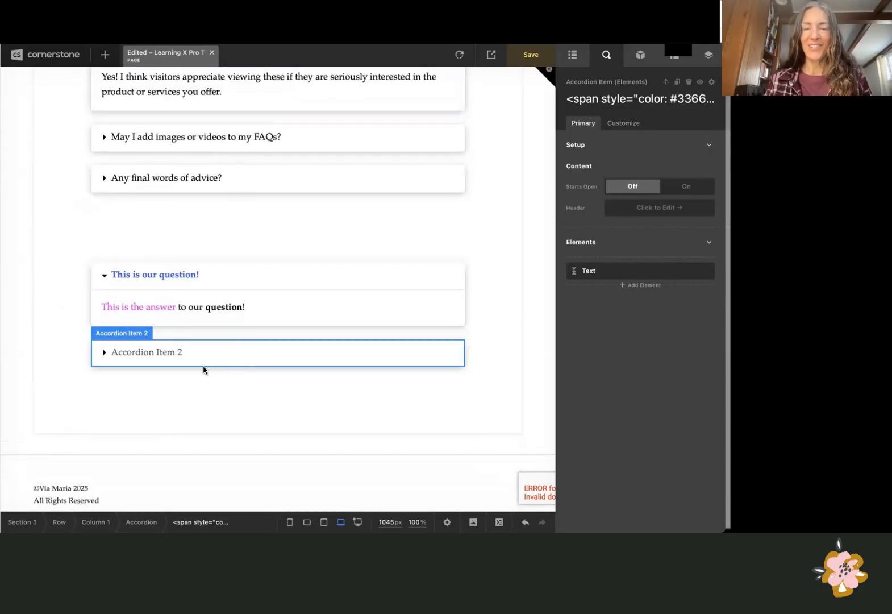
{"action": "scroll", "coordinate": [238, 351], "scroll_direction": "down", "scroll_amount": 1}
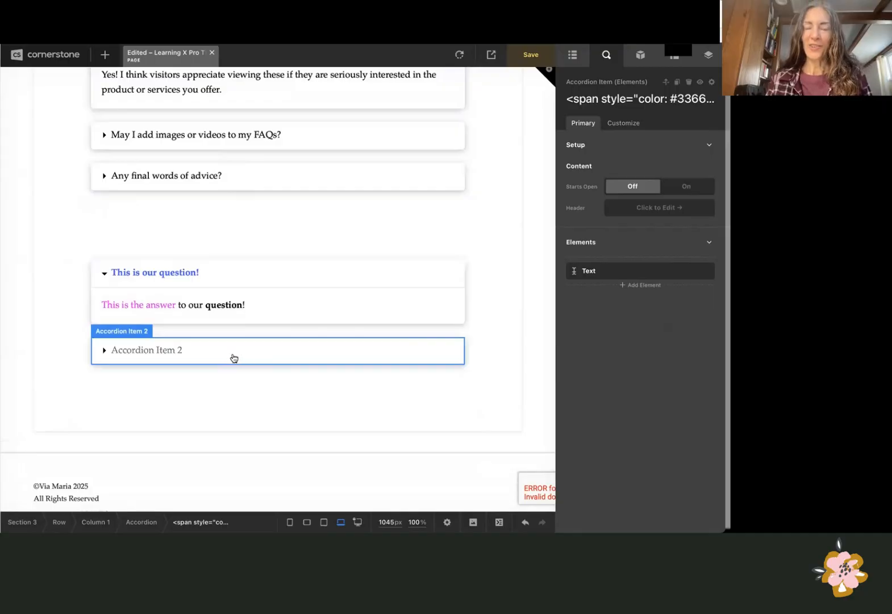
{"action": "scroll", "coordinate": [222, 355], "scroll_direction": "up", "scroll_amount": 1}
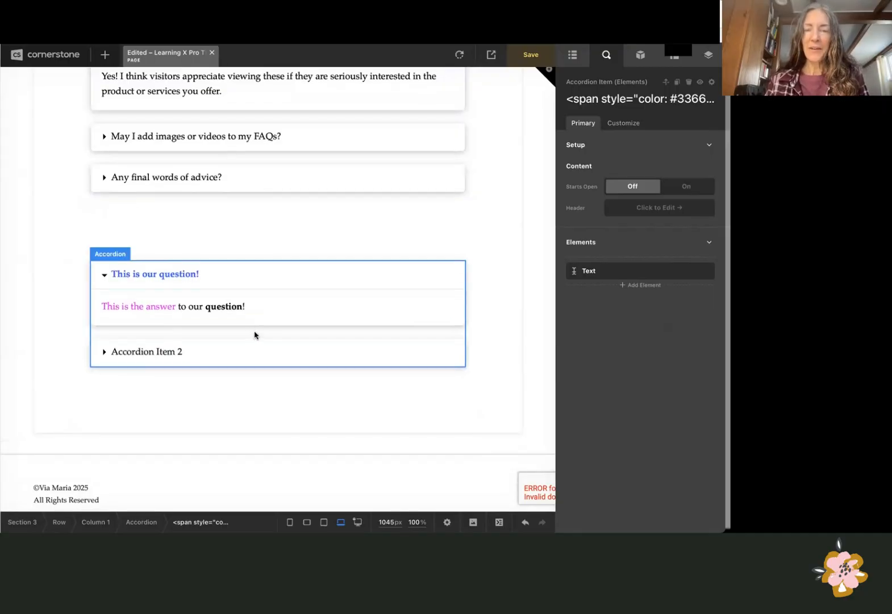
Step: Select the whole new accordion and add a third item of the type Accordion Item (Elements)
{"action": "left_click", "coordinate": [254, 336]}
{"action": "left_click", "coordinate": [481, 321]}
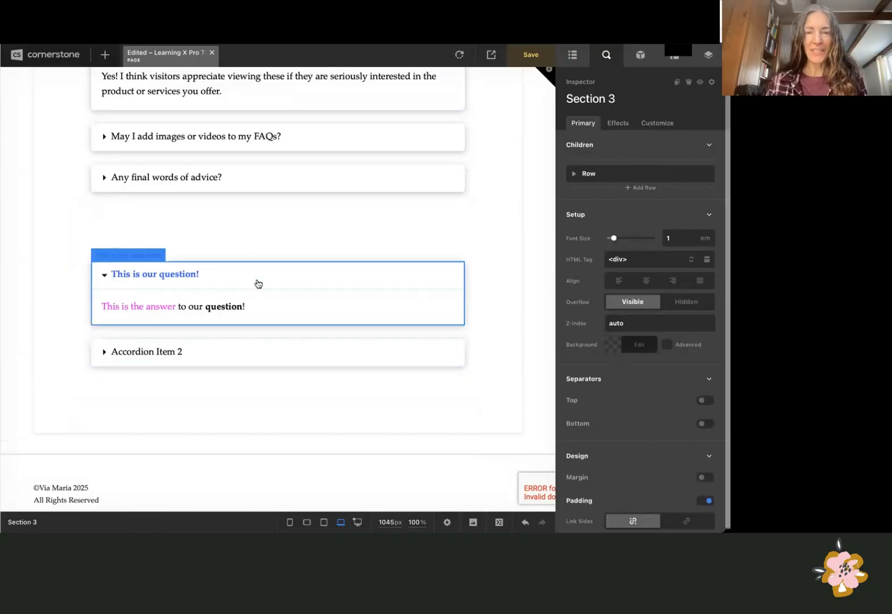
{"action": "left_click", "coordinate": [274, 334]}
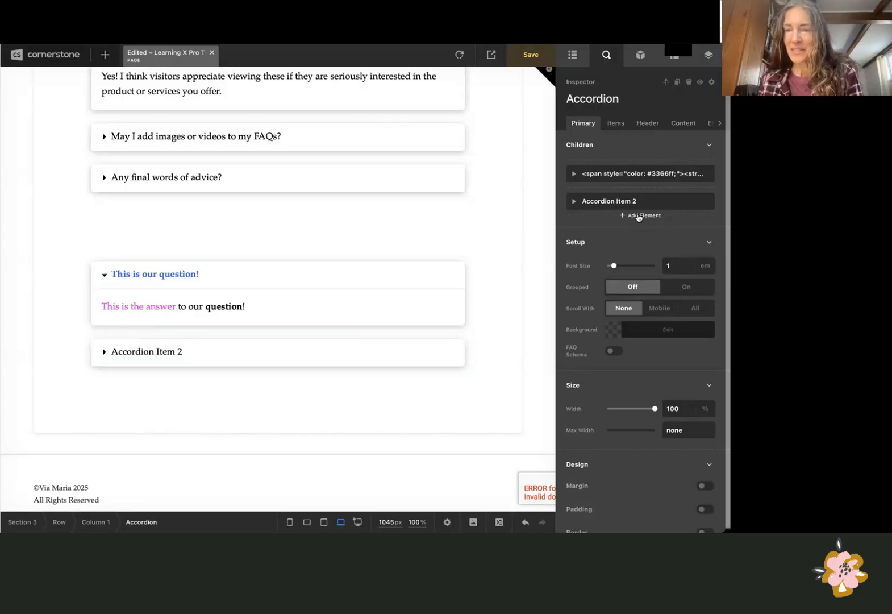
{"action": "left_click", "coordinate": [638, 215]}
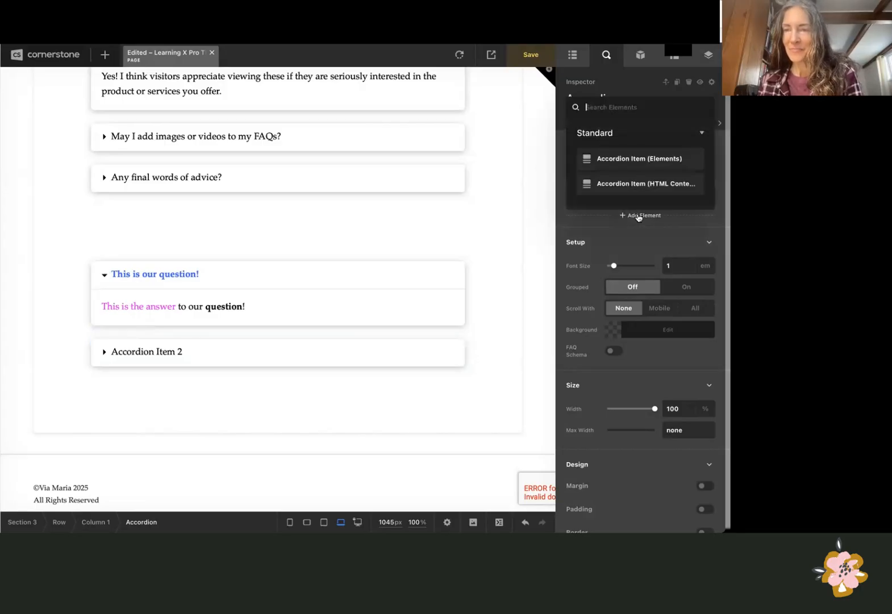
{"action": "left_click", "coordinate": [636, 159]}
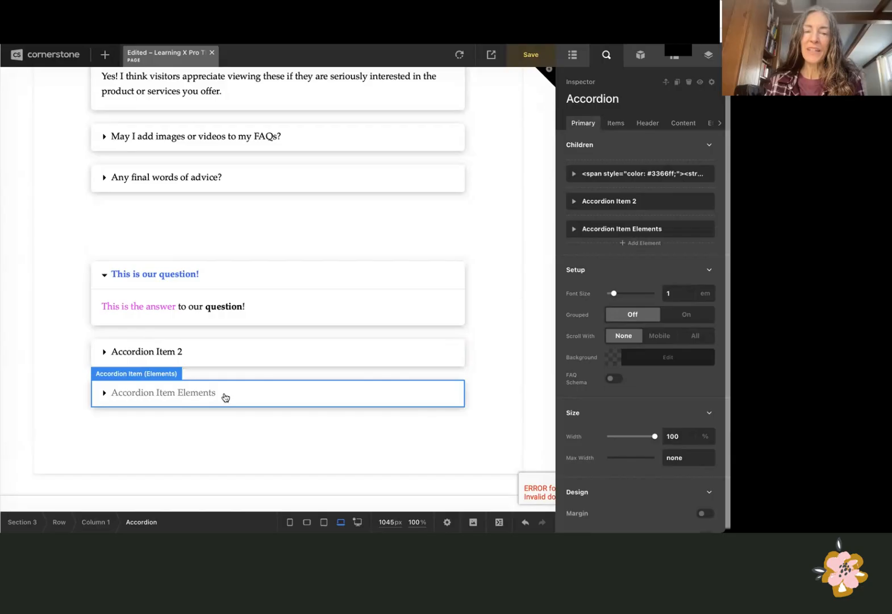
Step: Replace the header text of the new third accordion item with "This is our third question" and close the text editor
{"action": "left_click", "coordinate": [227, 396]}
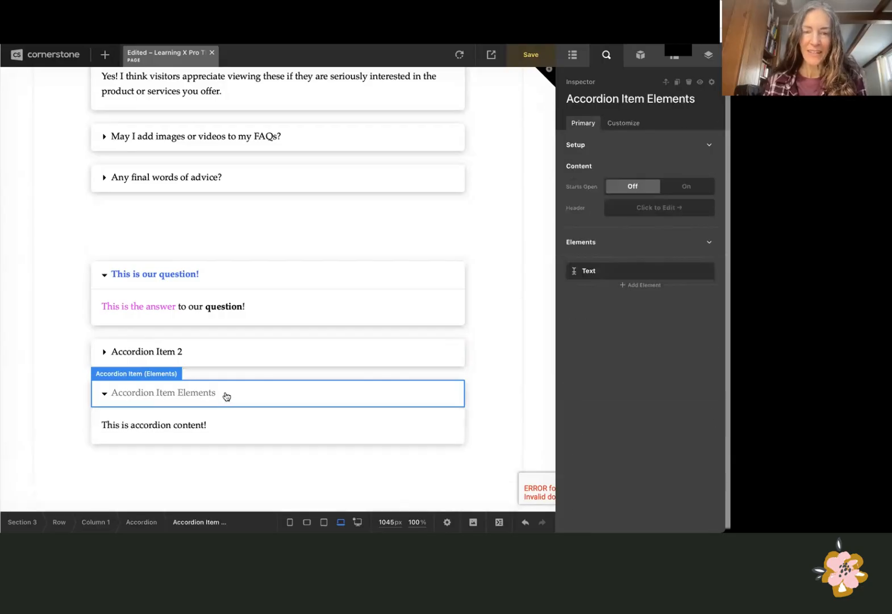
{"action": "left_click", "coordinate": [657, 206]}
{"action": "left_click_drag", "start_coordinate": [482, 218], "coordinate": [347, 202]}
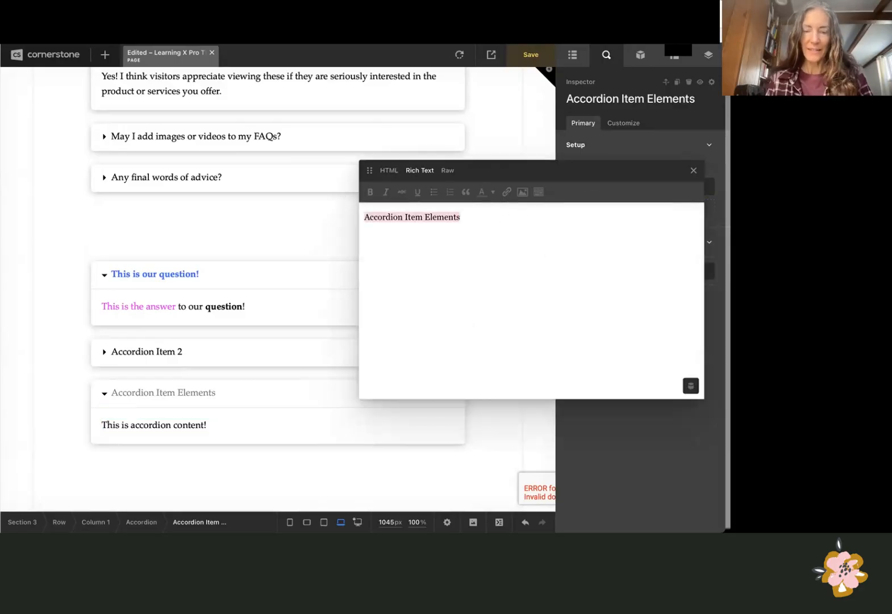
{"action": "type", "text": "This is our third "}
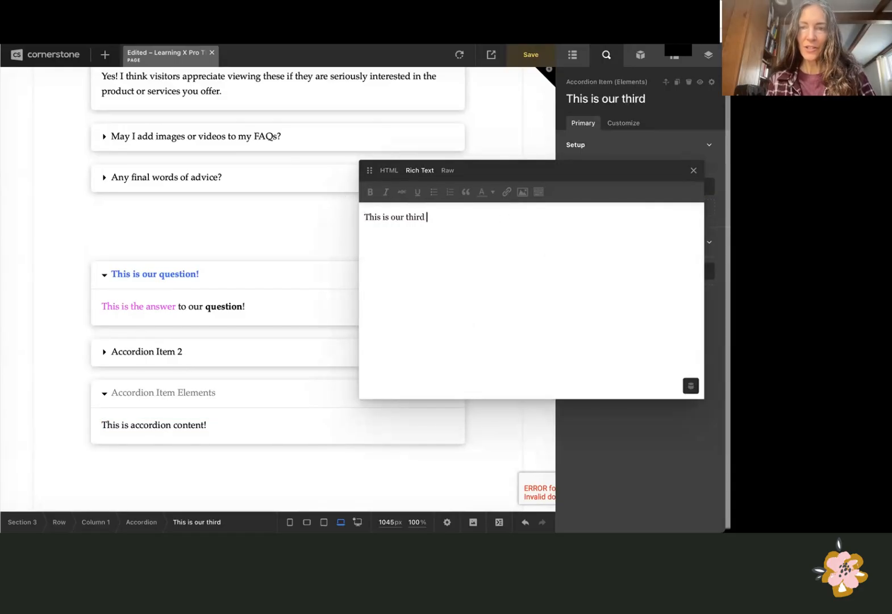
{"action": "type", "text": "question"}
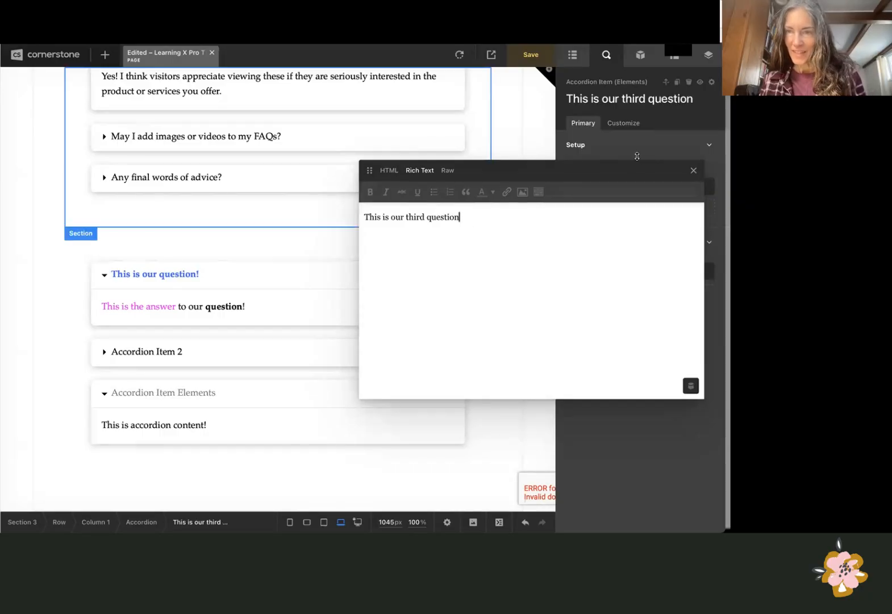
{"action": "left_click", "coordinate": [693, 170]}
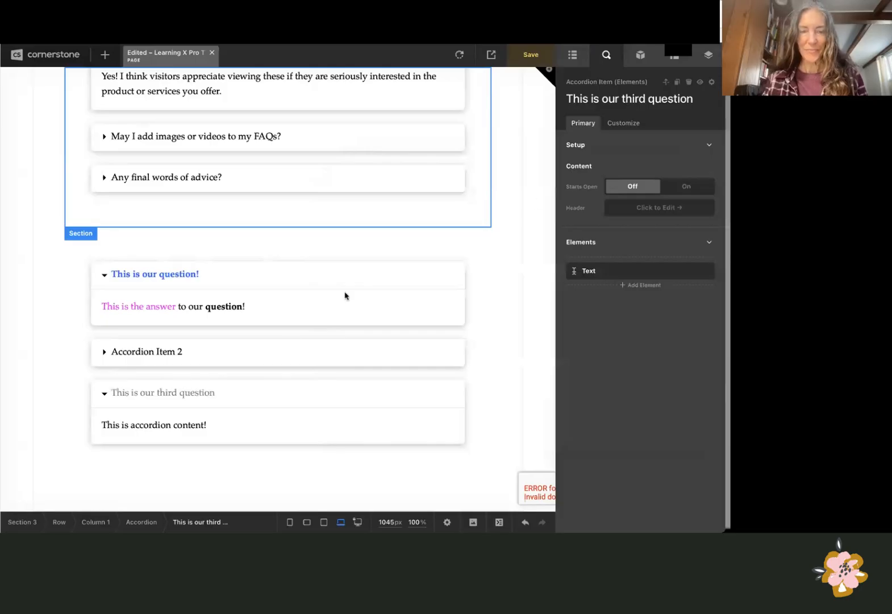
Step: Replace the third item's content text with "This is the answer!", close the text editor, and save the page
{"action": "left_click", "coordinate": [167, 425]}
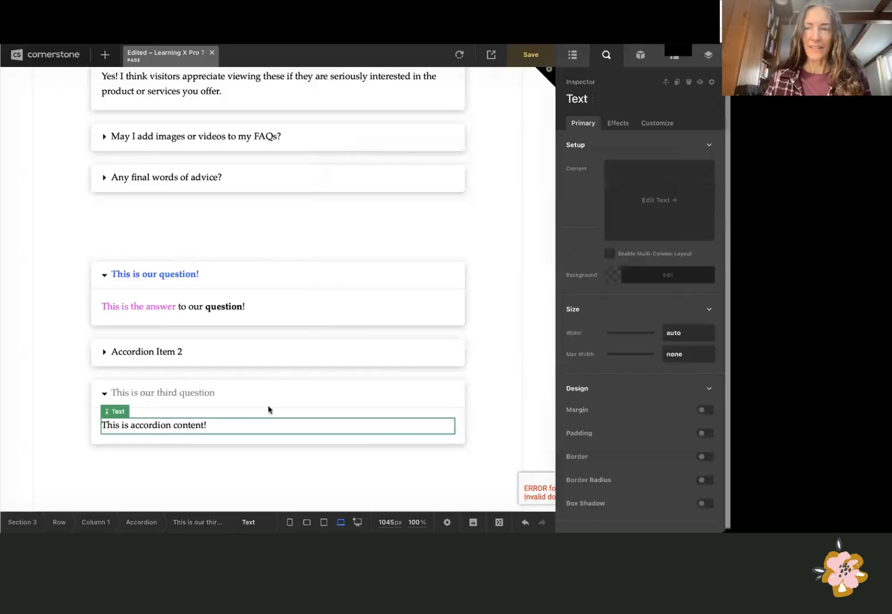
{"action": "left_click", "coordinate": [655, 205]}
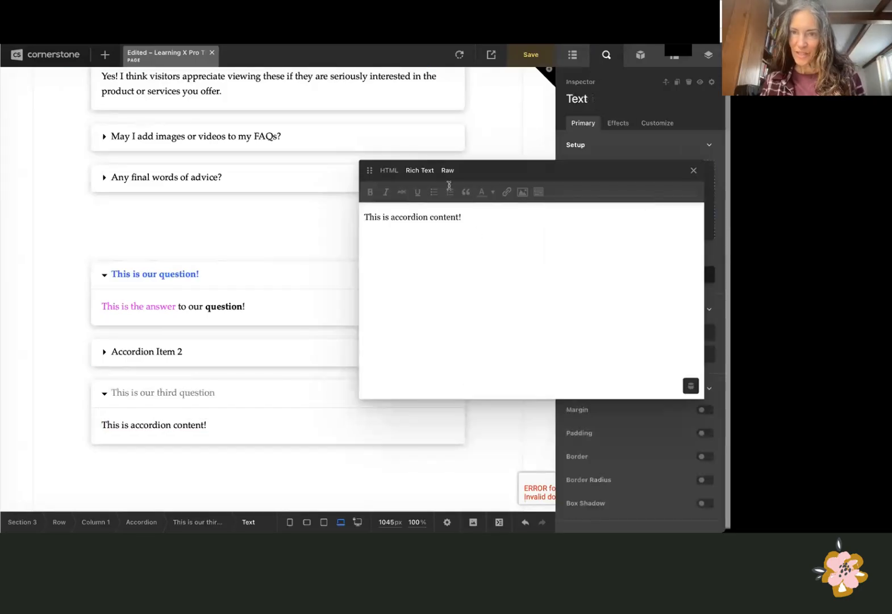
{"action": "triple_click", "coordinate": [418, 215]}
{"action": "type", "text": "This I sh"}
{"action": "type", "text": "o"}
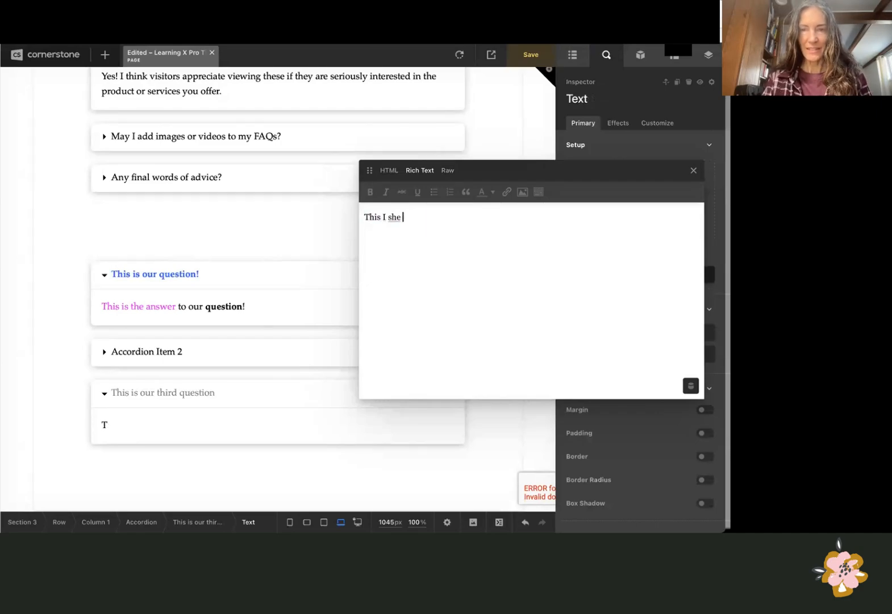
{"action": "key", "text": "BackSpace"}
{"action": "key", "text": "BackSpace"}
{"action": "key", "text": "BackSpace"}
{"action": "type", "text": "s the "}
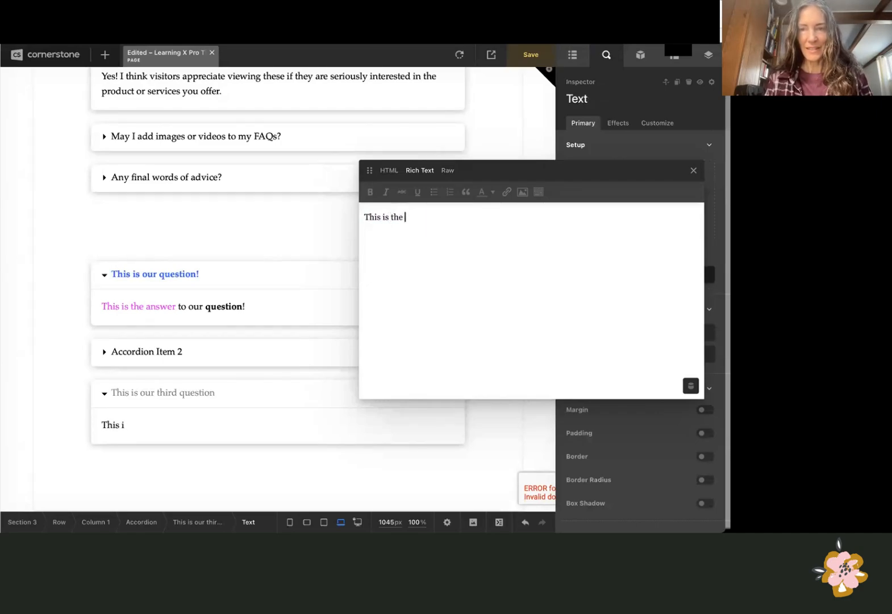
{"action": "type", "text": "answrer!"}
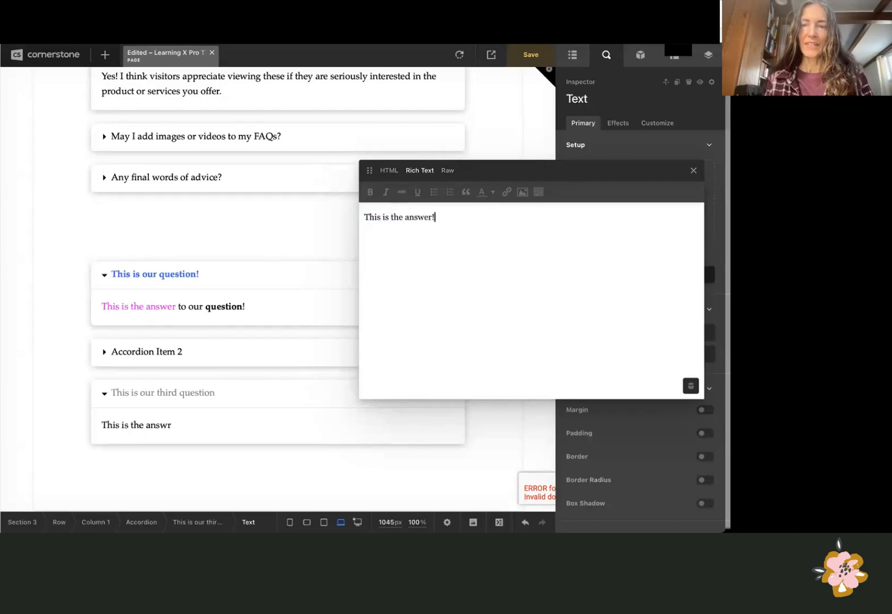
{"action": "left_click", "coordinate": [693, 171]}
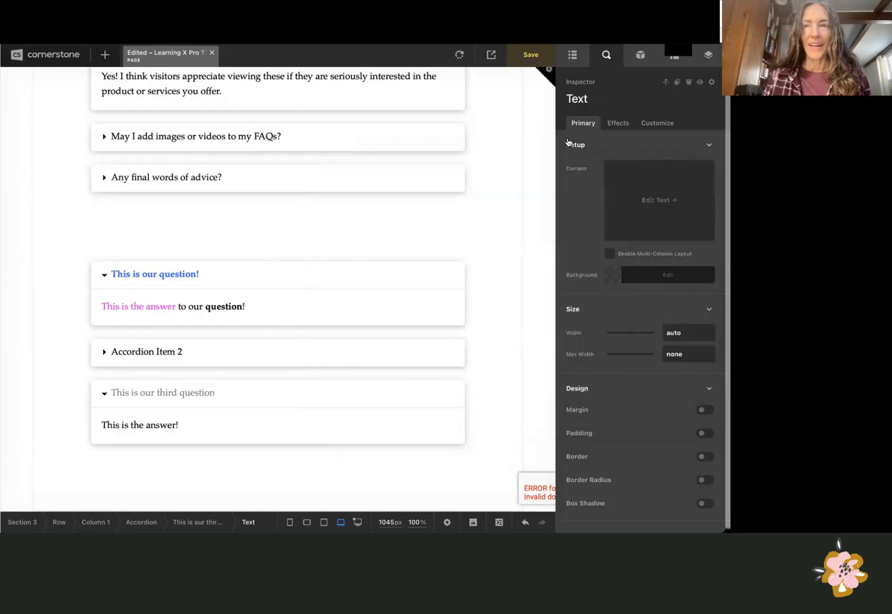
{"action": "left_click", "coordinate": [532, 56]}
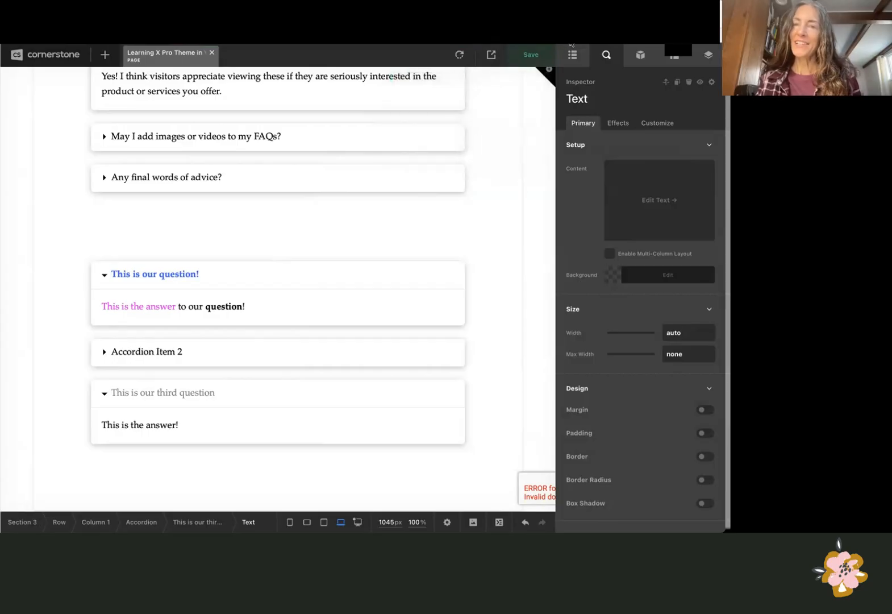
Step: Reload the live page and expand the first and second items of the new accordion to check their answers
{"action": "left_click", "coordinate": [528, 12]}
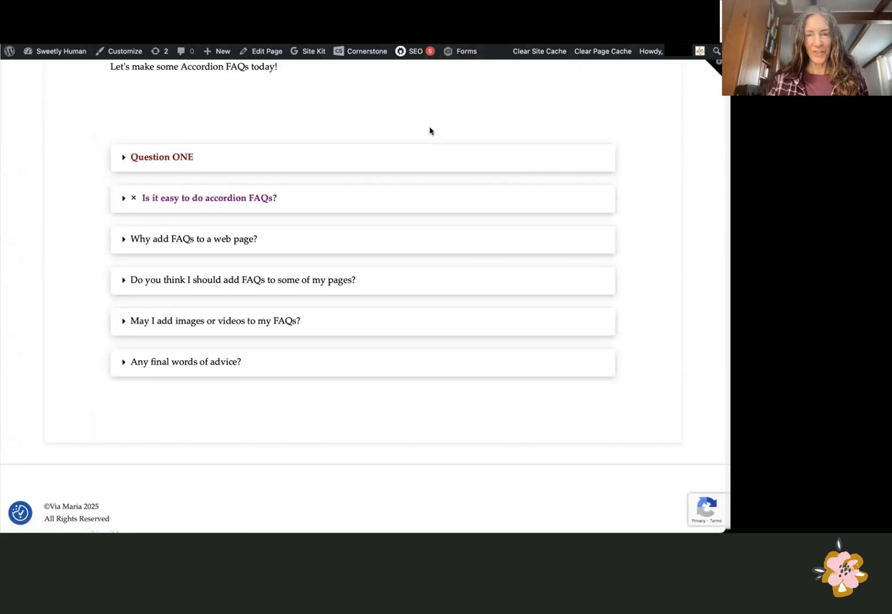
{"action": "key", "text": "super+r"}
{"action": "scroll", "coordinate": [297, 189], "scroll_direction": "down", "scroll_amount": 4}
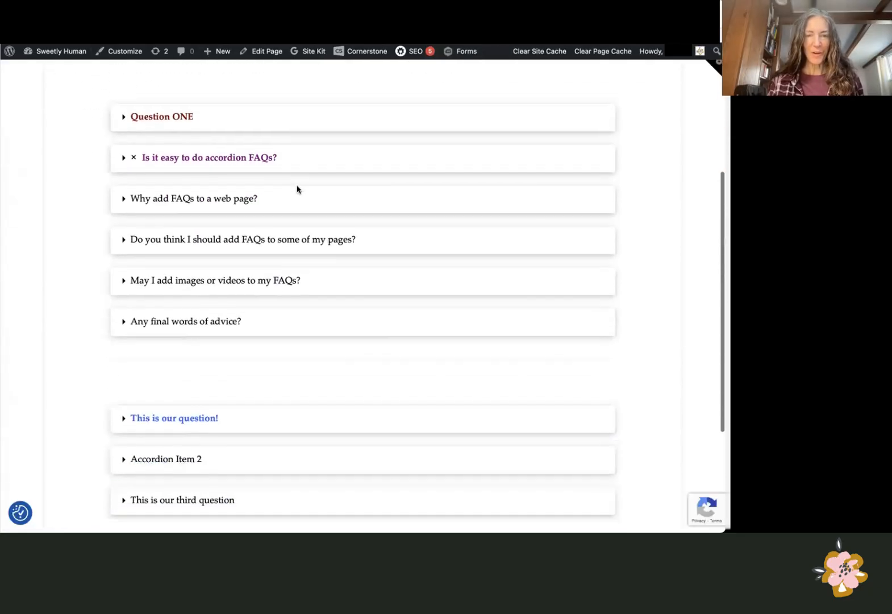
{"action": "scroll", "coordinate": [297, 189], "scroll_direction": "down", "scroll_amount": 3}
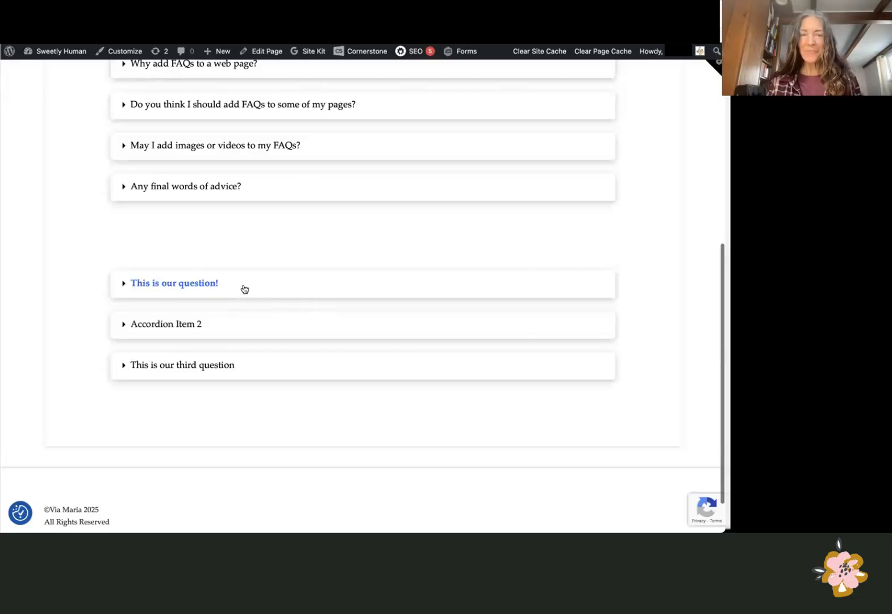
{"action": "left_click", "coordinate": [124, 284]}
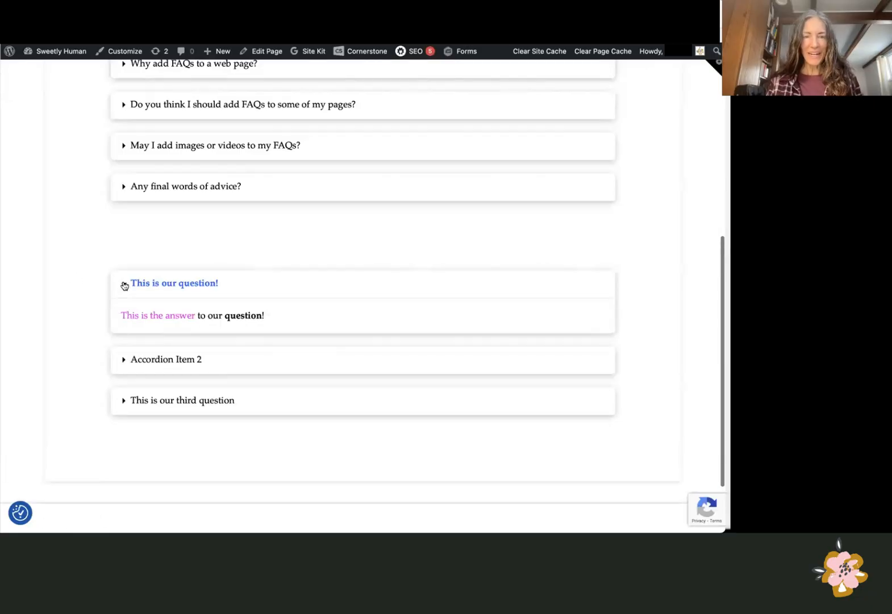
{"action": "left_click", "coordinate": [125, 363]}
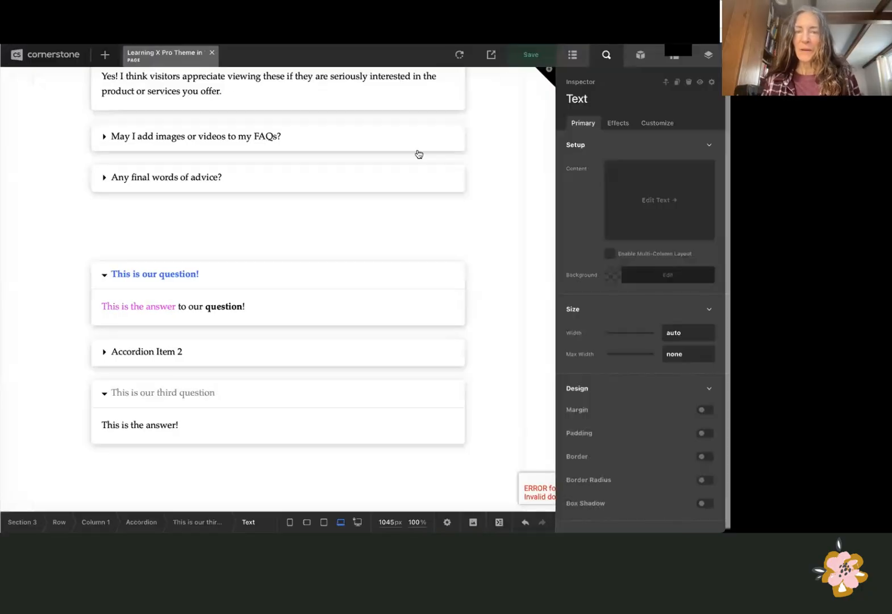
Step: Select the first new item's answer text in Cornerstone, and expand Question ONE on the live page to view its example answer
{"action": "left_click", "coordinate": [280, 309]}
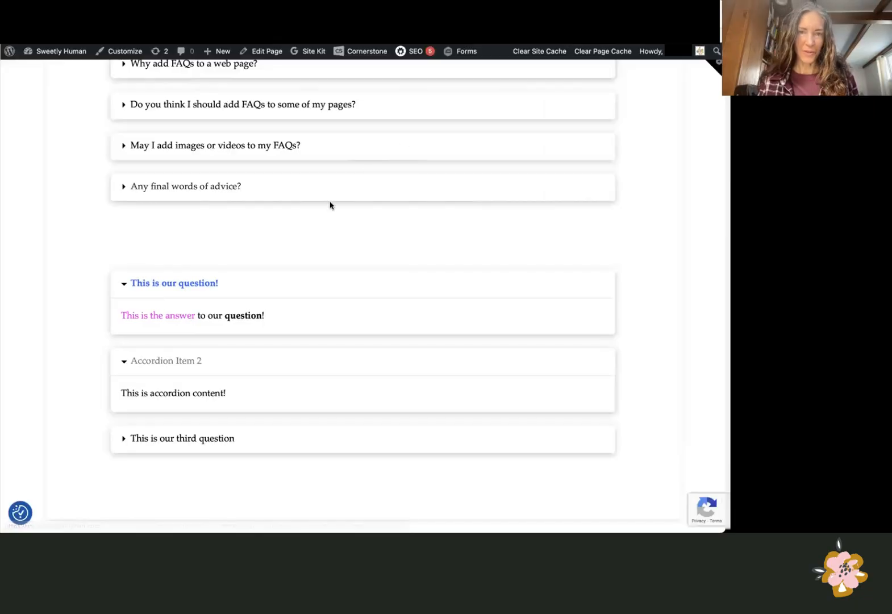
{"action": "scroll", "coordinate": [330, 203], "scroll_direction": "up", "scroll_amount": 5}
{"action": "left_click", "coordinate": [122, 191]}
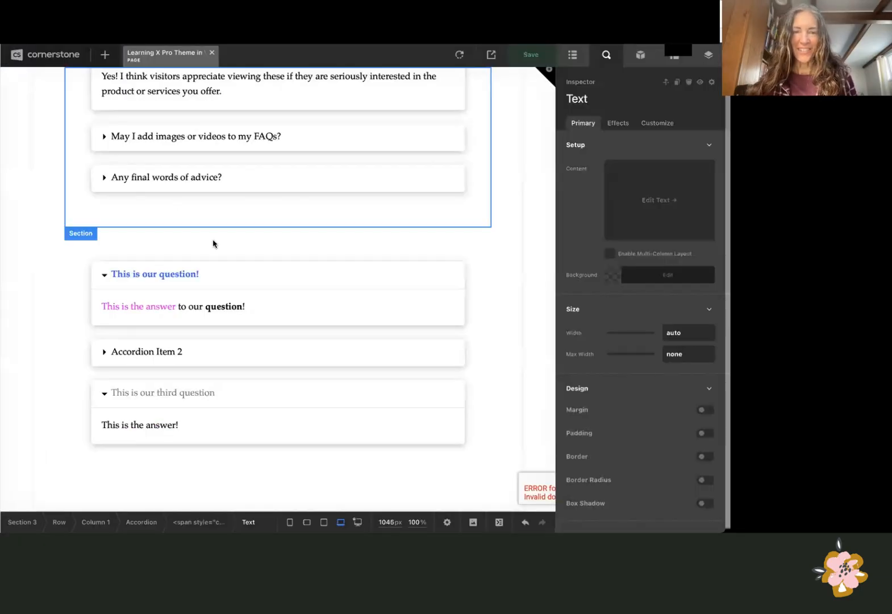
Step: Insert sweetly_human_pink_boots.jpg from the media library two lines below the first new item's answer text
{"action": "left_click", "coordinate": [658, 200]}
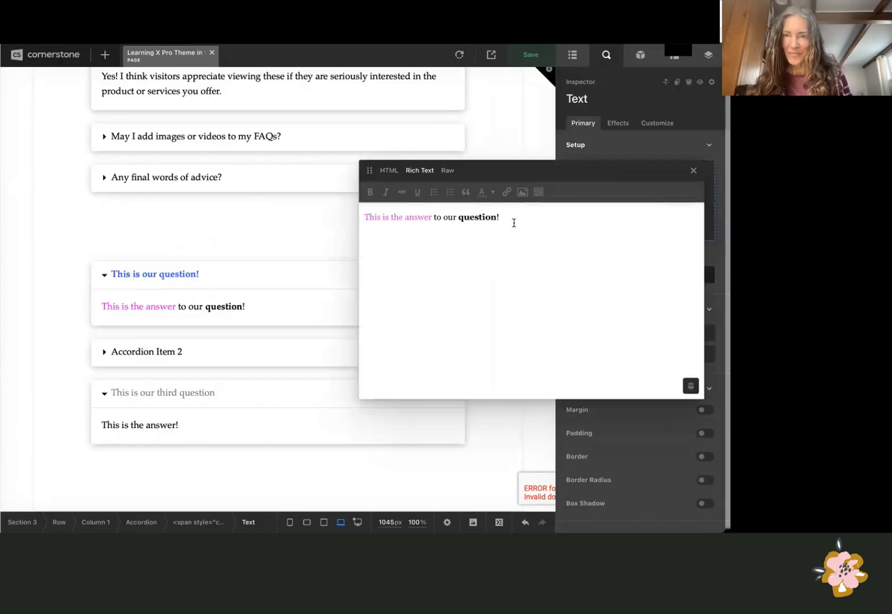
{"action": "key", "text": "Return"}
{"action": "key", "text": "Return"}
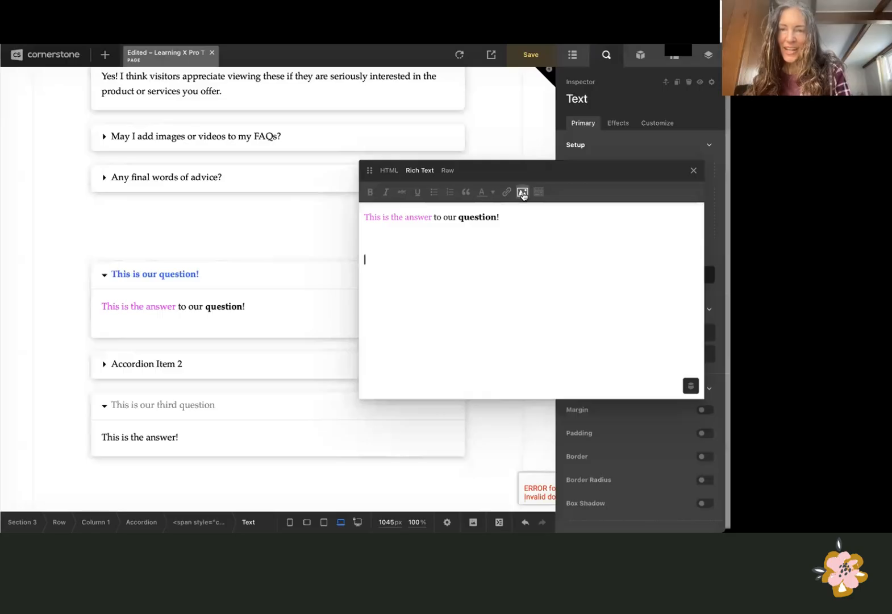
{"action": "left_click", "coordinate": [522, 192]}
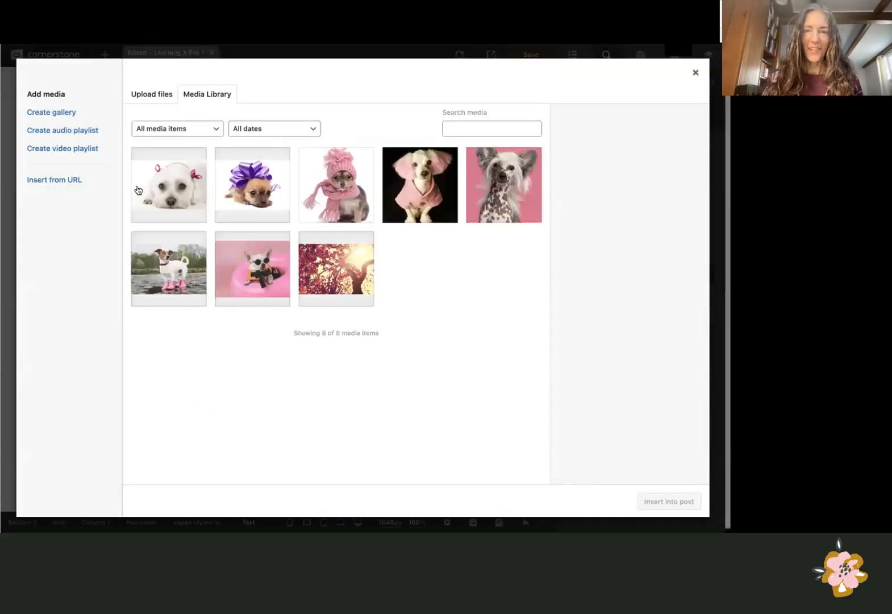
{"action": "left_click", "coordinate": [169, 270]}
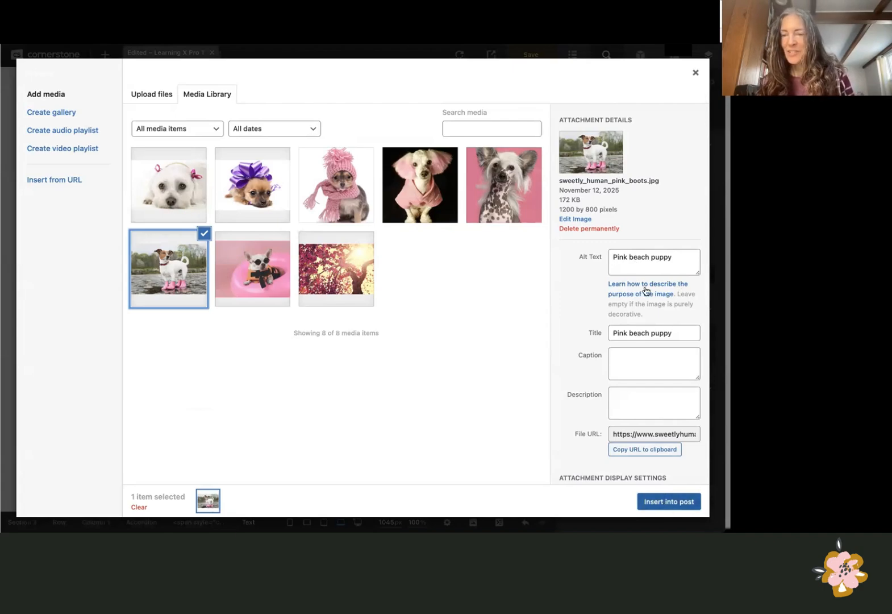
{"action": "left_click", "coordinate": [657, 504]}
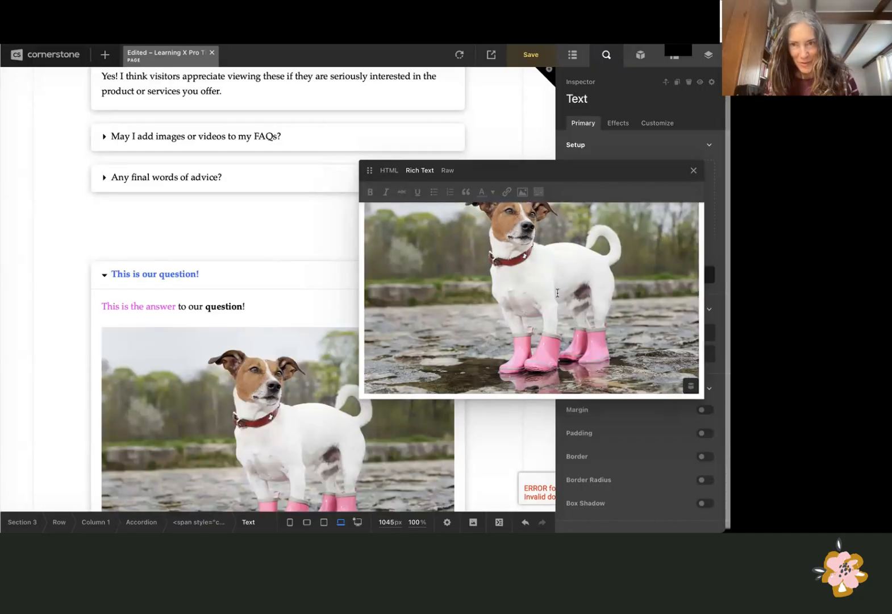
Step: Delete the height and class attributes from the inserted image's tag in the answer's HTML
{"action": "left_click", "coordinate": [518, 271]}
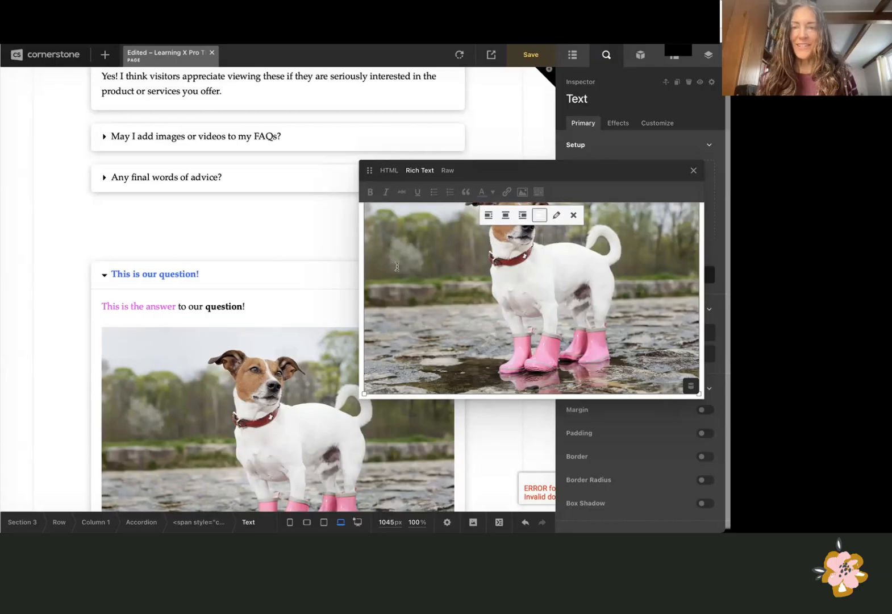
{"action": "left_click", "coordinate": [387, 170]}
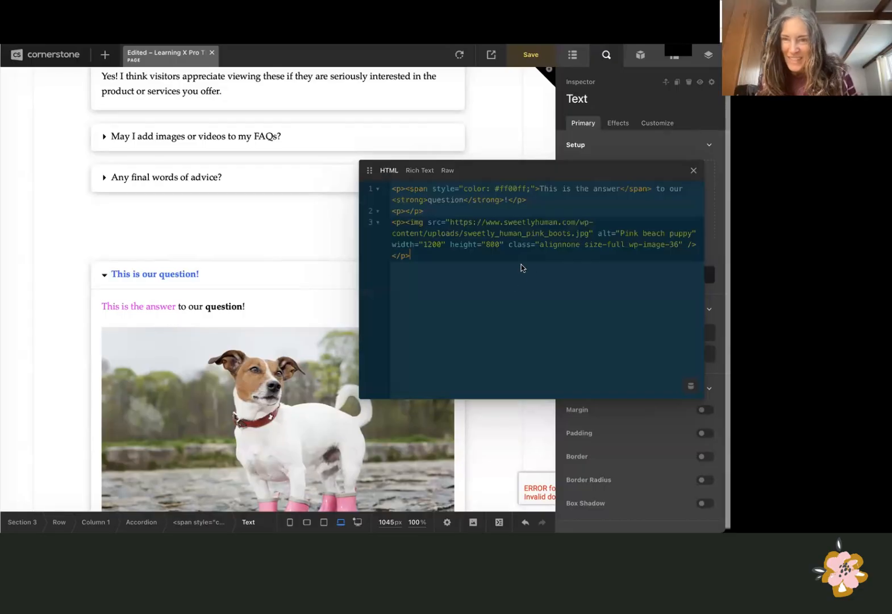
{"action": "left_click_drag", "start_coordinate": [417, 225], "coordinate": [698, 243]}
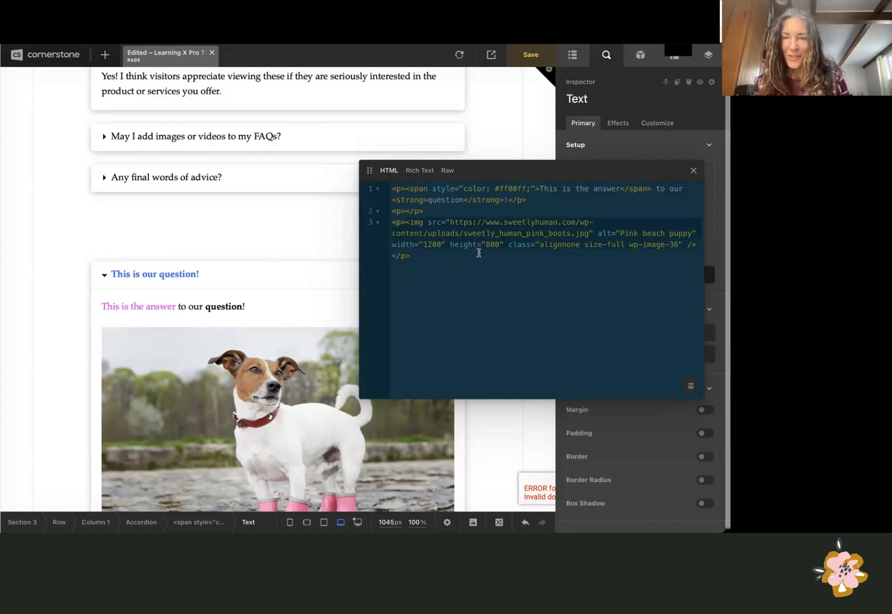
{"action": "left_click", "coordinate": [449, 245]}
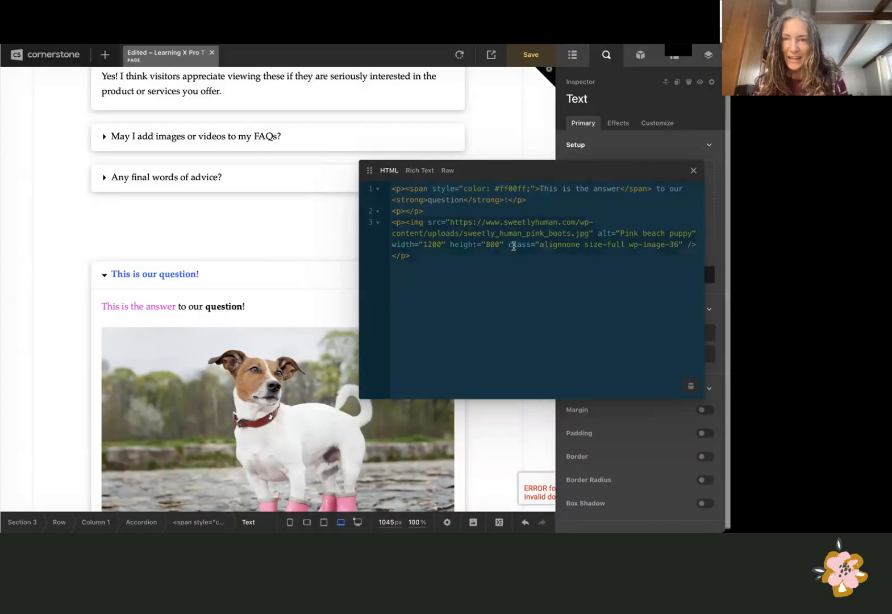
{"action": "left_click", "coordinate": [682, 245], "text": "shift"}
{"action": "key", "text": "BackSpace"}
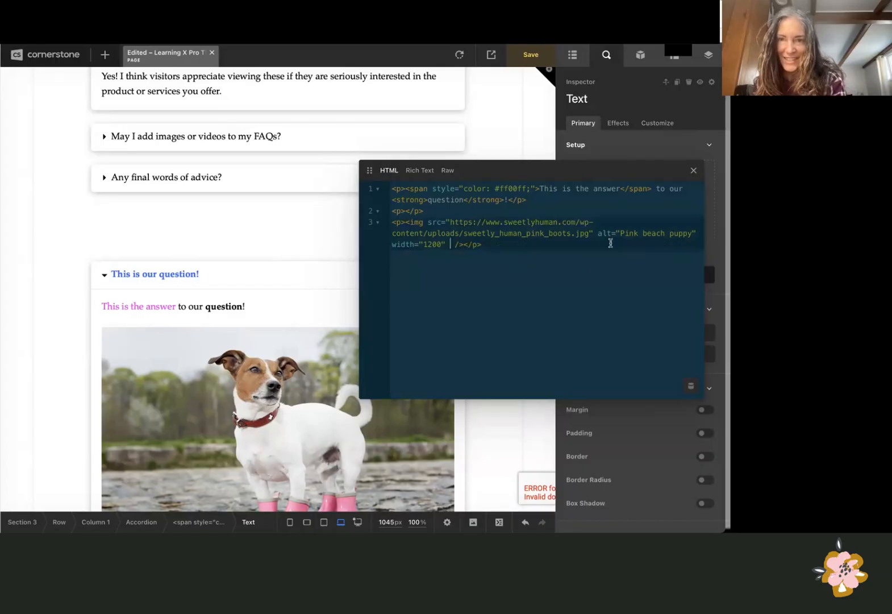
{"action": "key", "text": "BackSpace"}
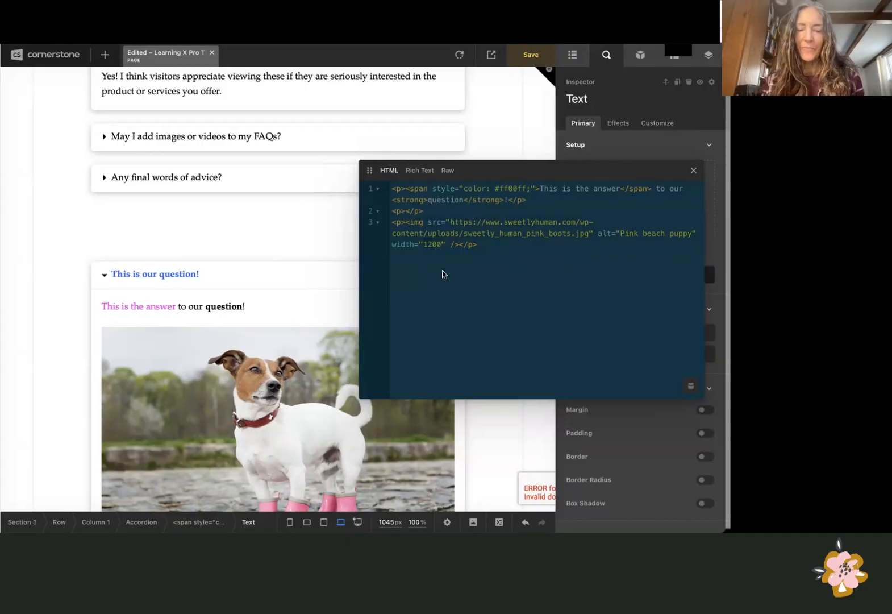
Step: Set the image's width attribute to 400, close the text editor, and save the page
{"action": "key", "text": "BackSpace"}
{"action": "key", "text": "BackSpace"}
{"action": "key", "text": "BackSpace"}
{"action": "key", "text": "BackSpace"}
{"action": "type", "text": "400"}
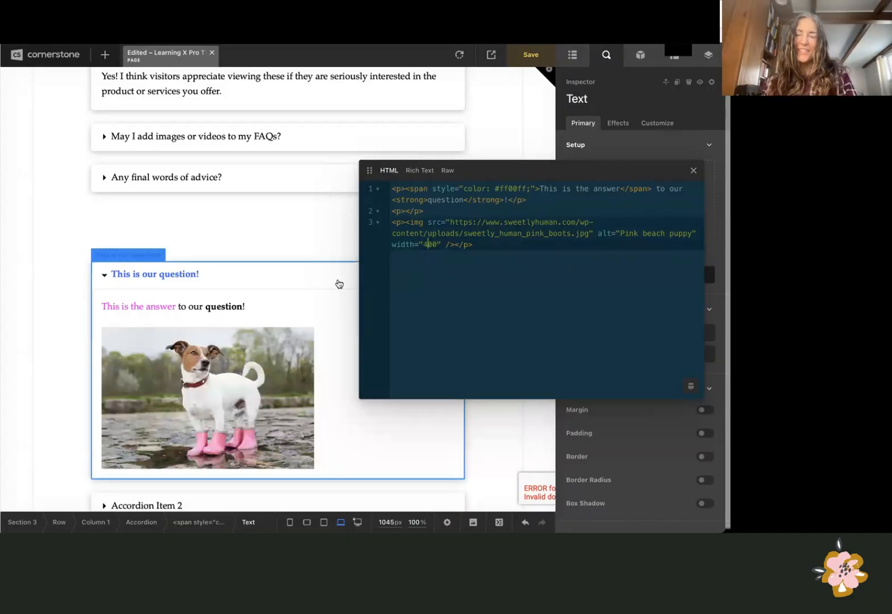
{"action": "left_click", "coordinate": [694, 172]}
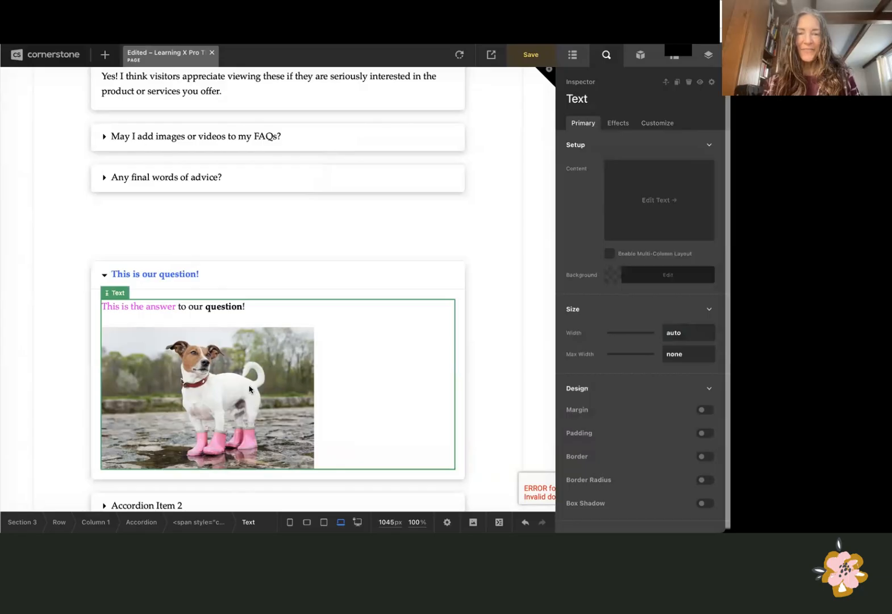
{"action": "left_click", "coordinate": [528, 56]}
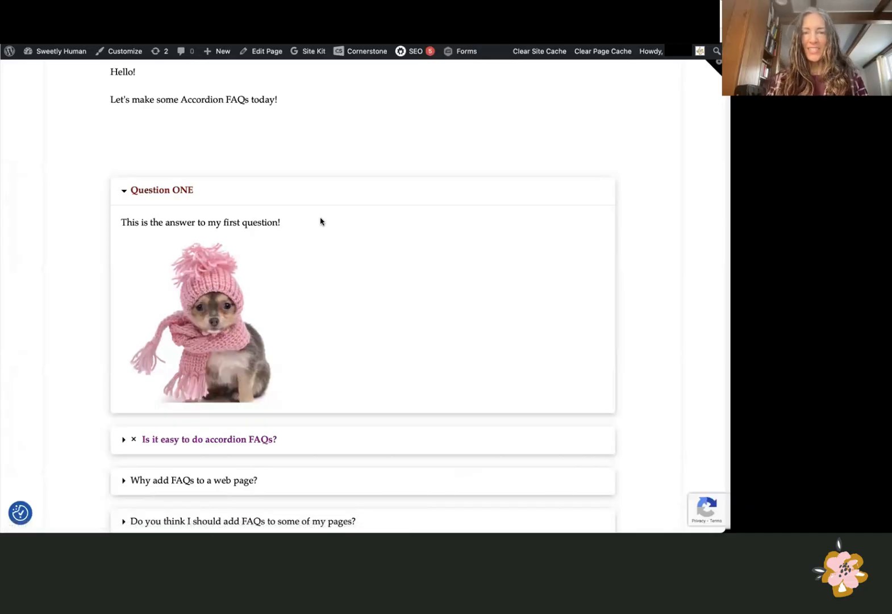
Step: Check the resized image on the live page by expanding the first item of the new accordion
{"action": "scroll", "coordinate": [310, 219], "scroll_direction": "down", "scroll_amount": 10}
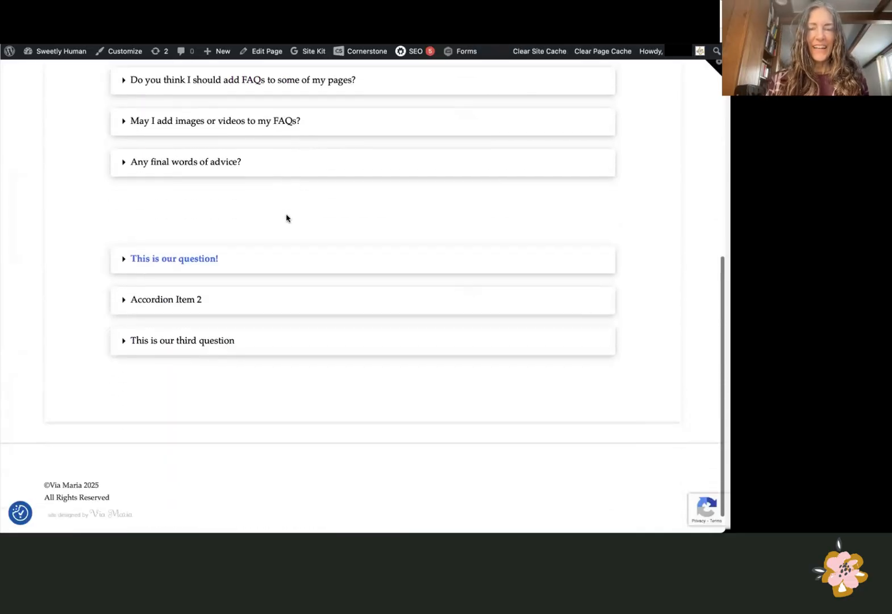
{"action": "scroll", "coordinate": [286, 218], "scroll_direction": "down", "scroll_amount": 1}
{"action": "left_click", "coordinate": [125, 231]}
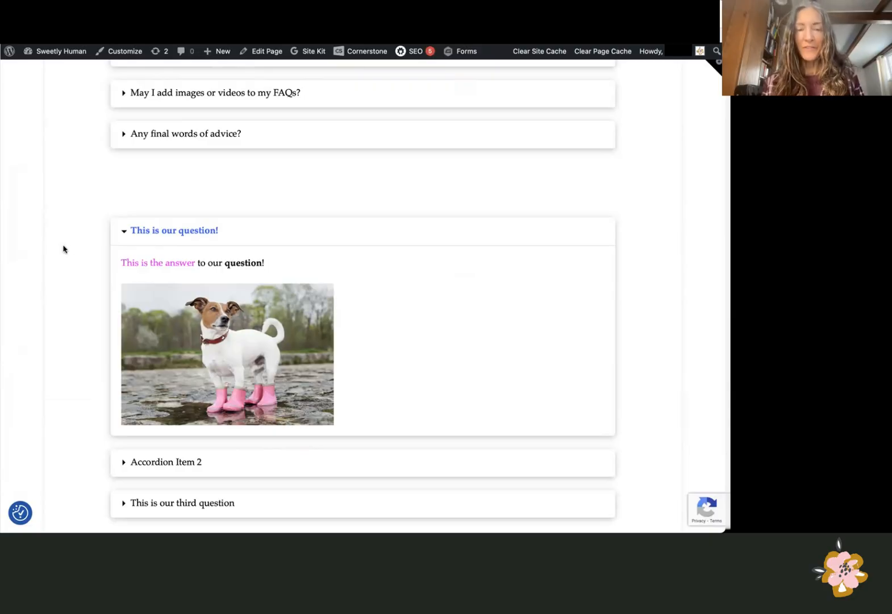
{"action": "scroll", "coordinate": [64, 249], "scroll_direction": "down", "scroll_amount": 1}
{"action": "scroll", "coordinate": [64, 249], "scroll_direction": "up", "scroll_amount": 1}
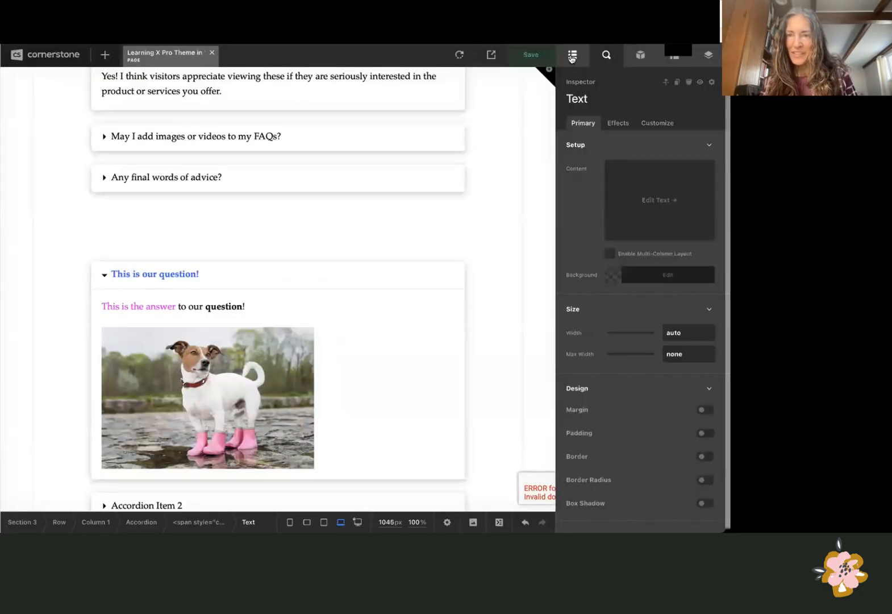
Step: Open the settings of Accordion Item 2 in Section 3 from the page outline
{"action": "left_click", "coordinate": [571, 57]}
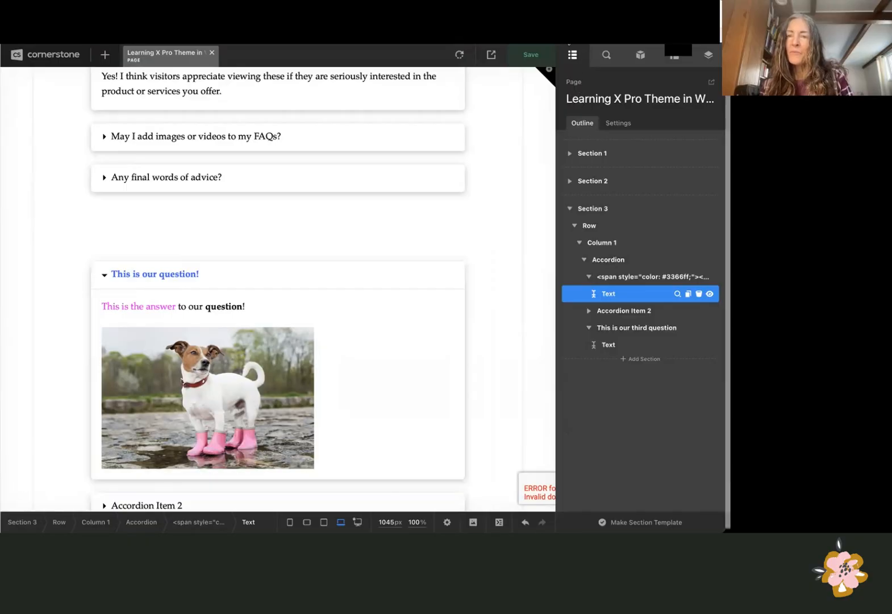
{"action": "left_click", "coordinate": [610, 312]}
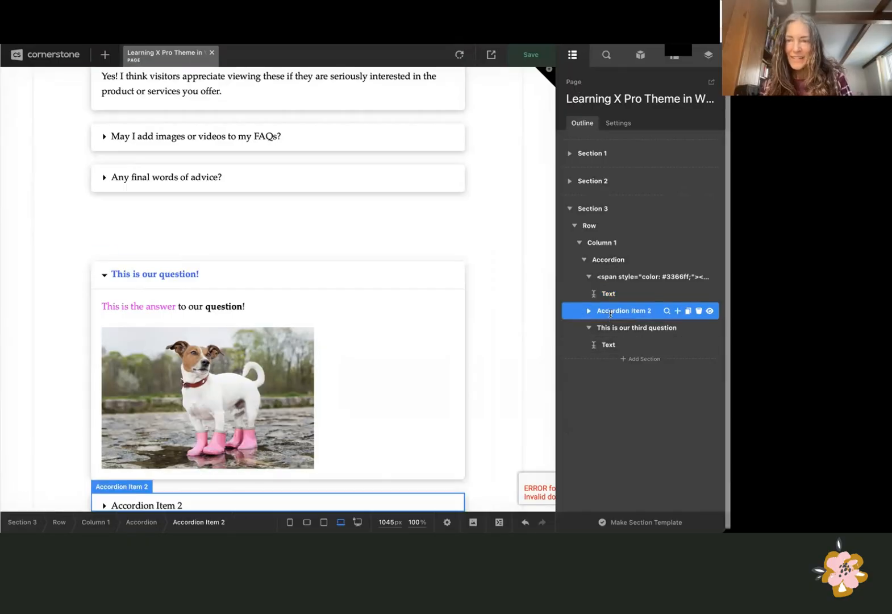
{"action": "left_click", "coordinate": [667, 311]}
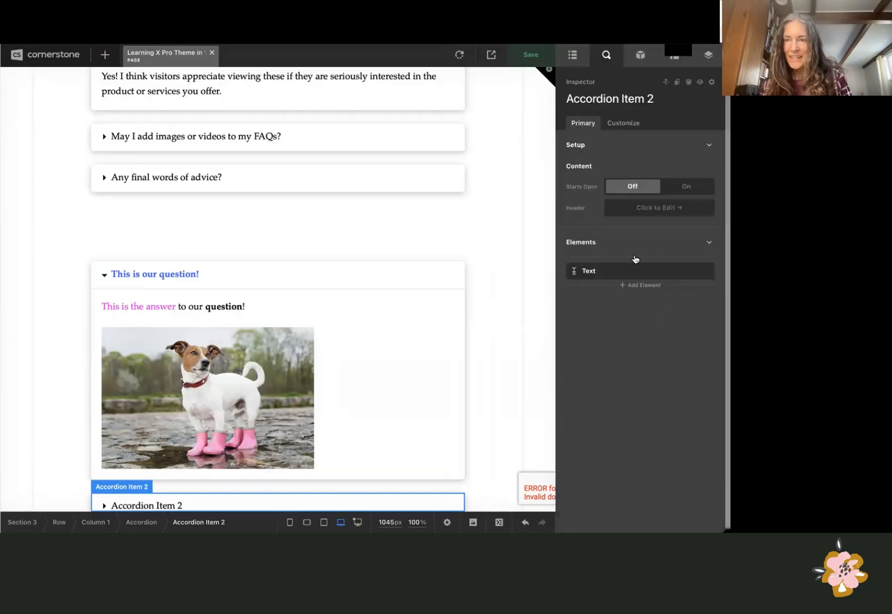